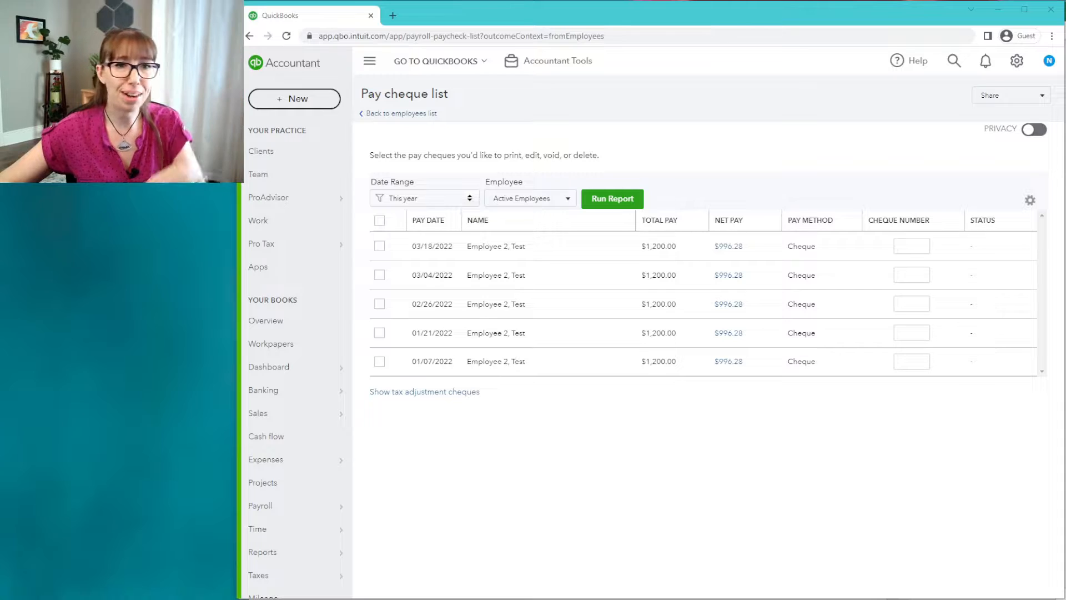
Open the 03/18/2022 pay cheque and examine its regular pay and its vacation hours and amount accrued.
{"action": "left_click", "coordinate": [732, 248]}
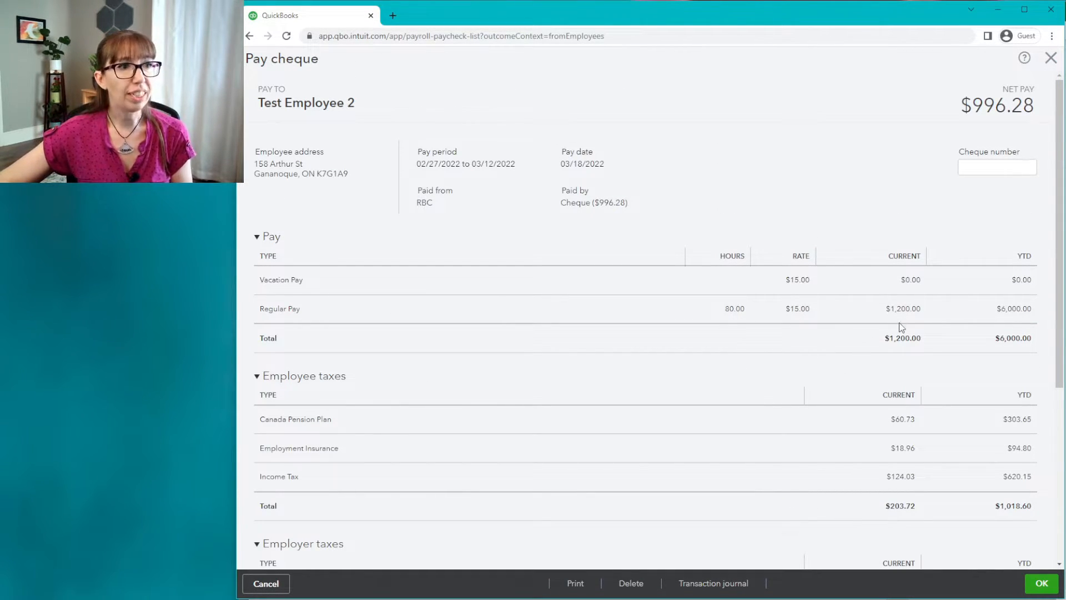
{"action": "scroll", "coordinate": [901, 313], "scroll_direction": "down", "scroll_amount": 5}
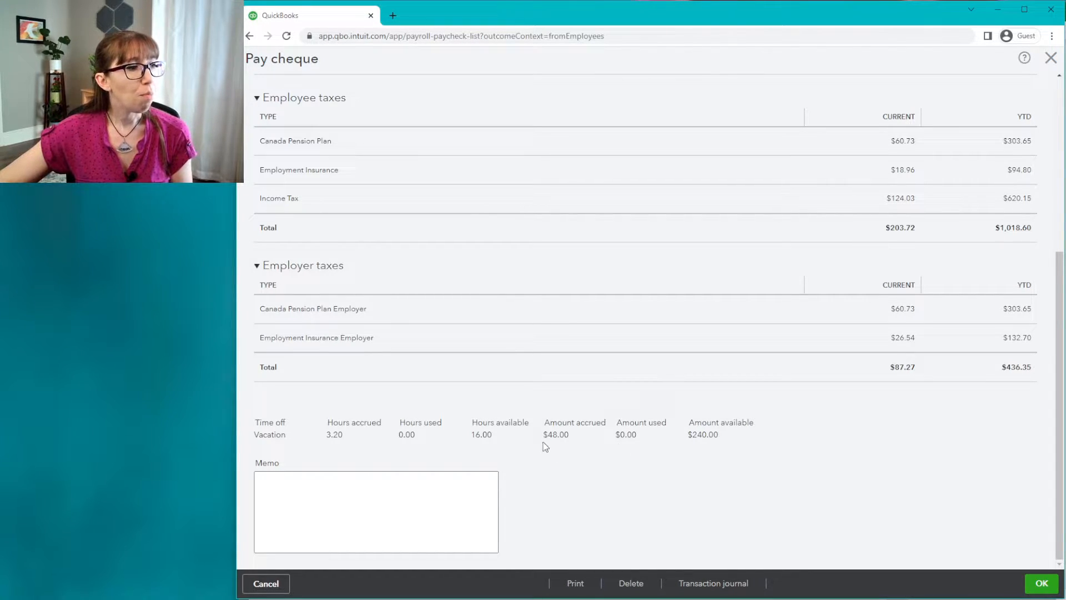
{"action": "left_click_drag", "start_coordinate": [547, 434], "coordinate": [573, 437]}
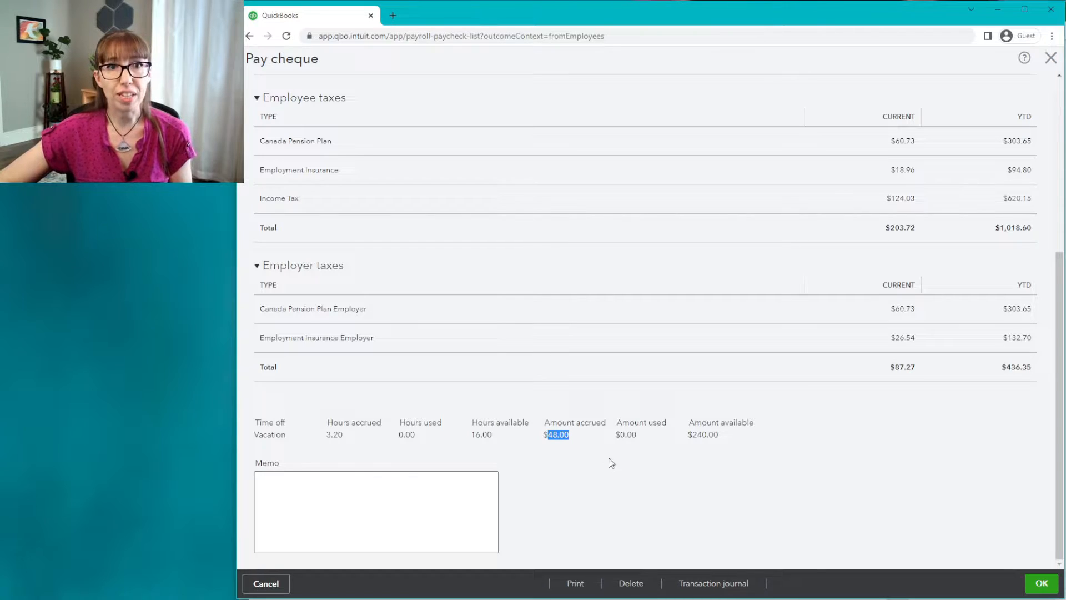
{"action": "scroll", "coordinate": [757, 415], "scroll_direction": "up", "scroll_amount": 5}
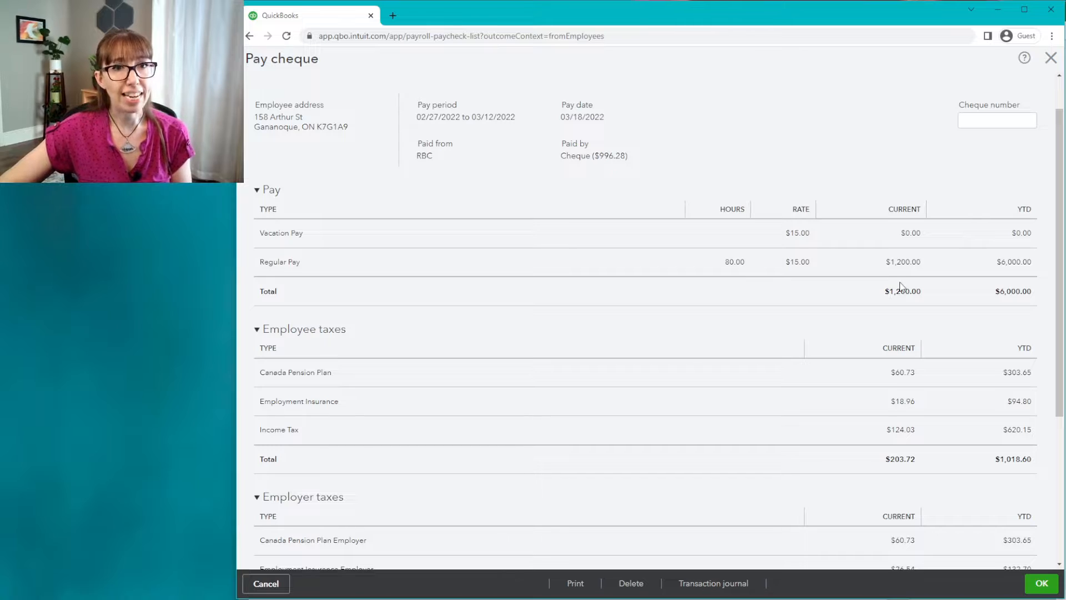
{"action": "scroll", "coordinate": [702, 295], "scroll_direction": "down", "scroll_amount": 5}
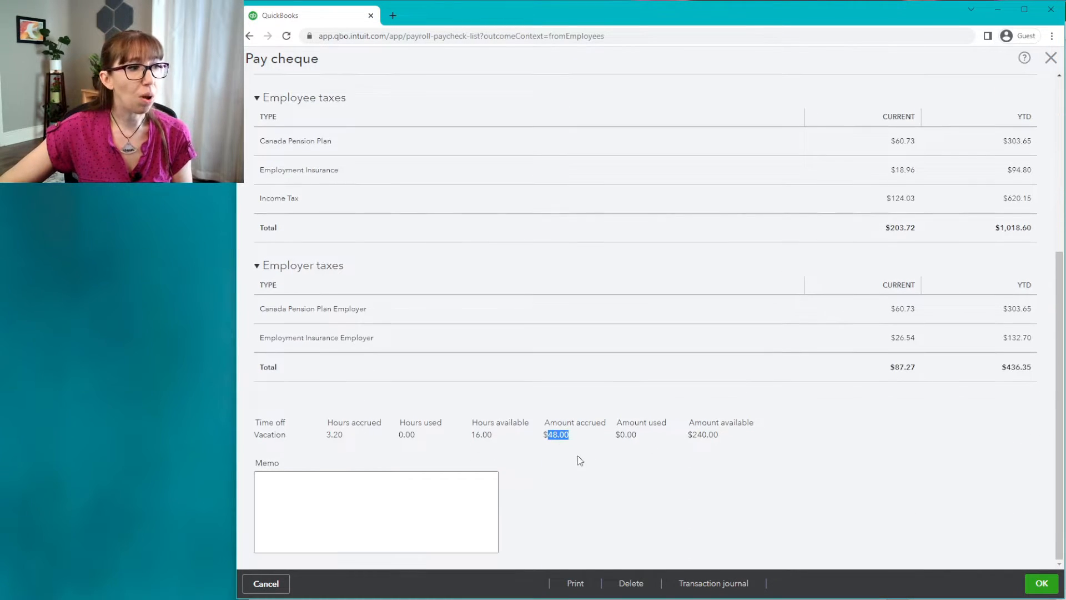
{"action": "left_click_drag", "start_coordinate": [552, 437], "coordinate": [566, 440]}
{"action": "left_click", "coordinate": [560, 437]}
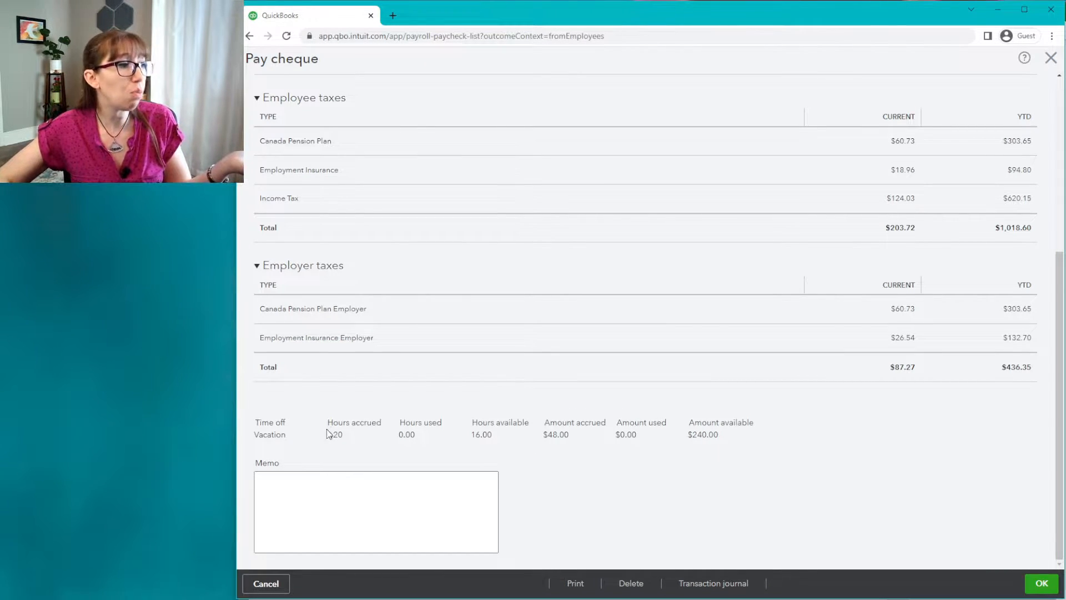
{"action": "left_click_drag", "start_coordinate": [329, 433], "coordinate": [343, 438]}
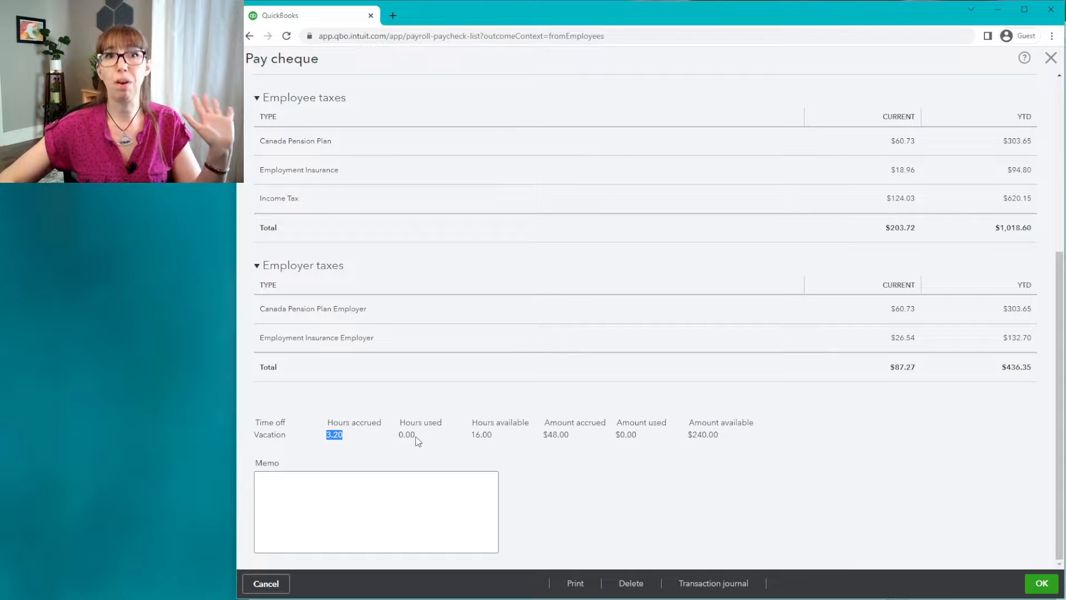
{"action": "left_click", "coordinate": [822, 408]}
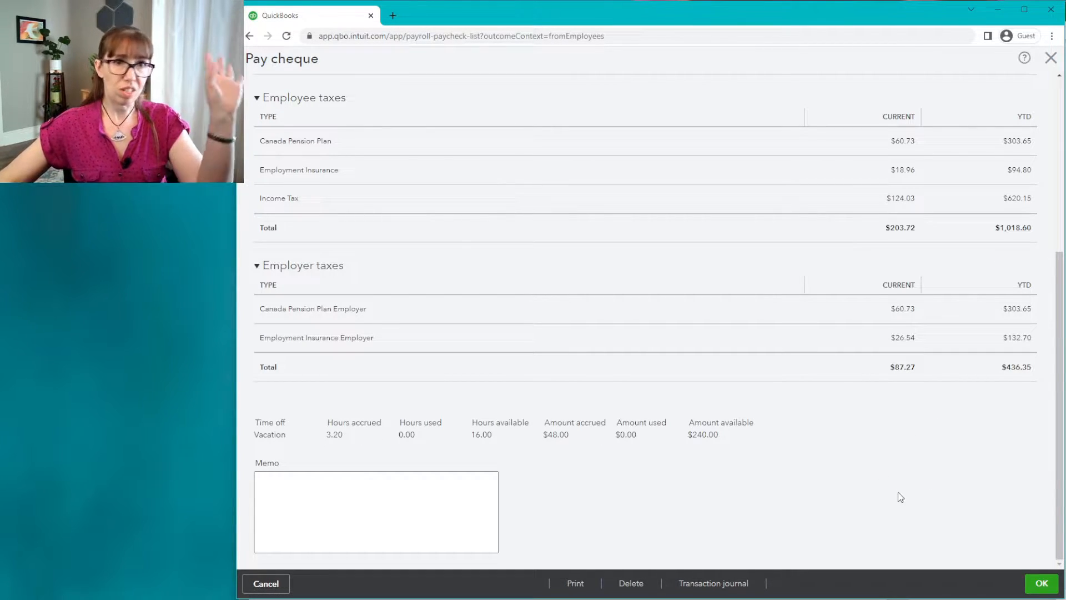
{"action": "left_click", "coordinate": [1026, 589]}
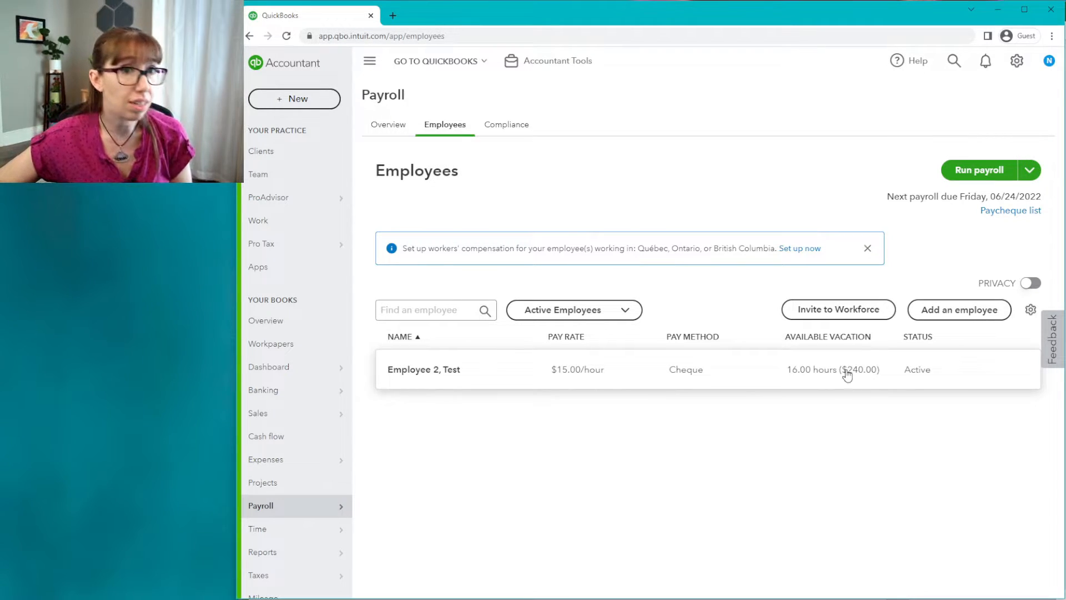
Set the test employee's hourly pay rate to $20.00 and save the employee's pay settings.
{"action": "left_click", "coordinate": [576, 375]}
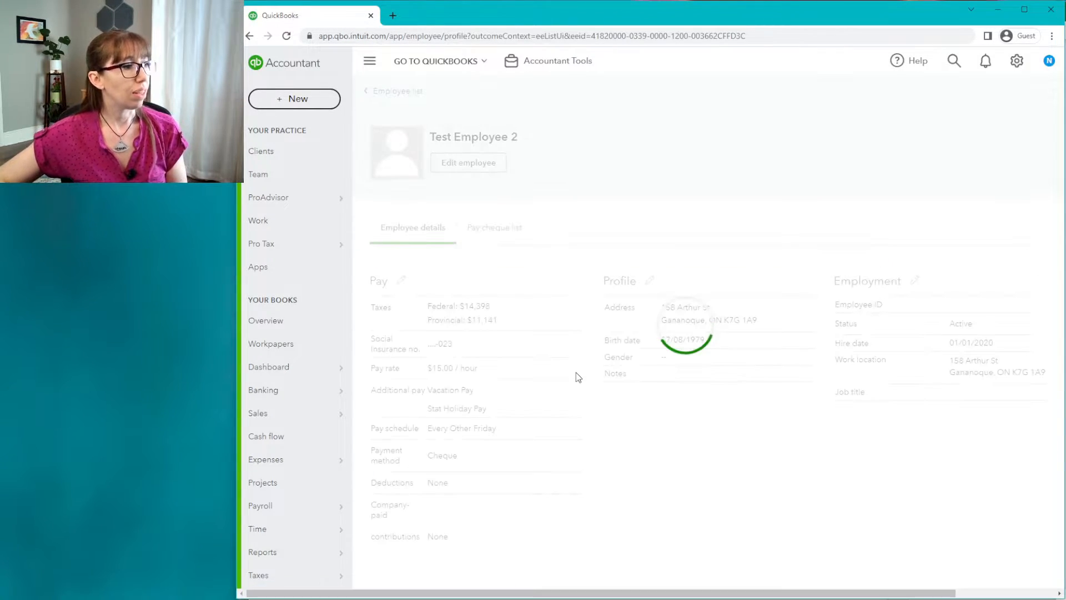
{"action": "left_click", "coordinate": [402, 281]}
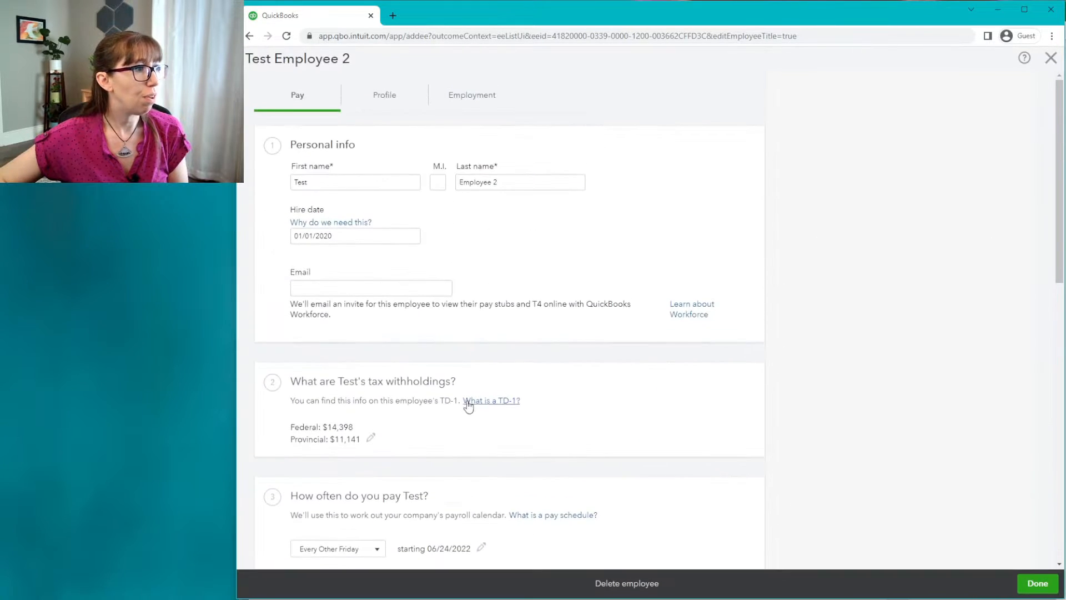
{"action": "scroll", "coordinate": [370, 362], "scroll_direction": "down", "scroll_amount": 5}
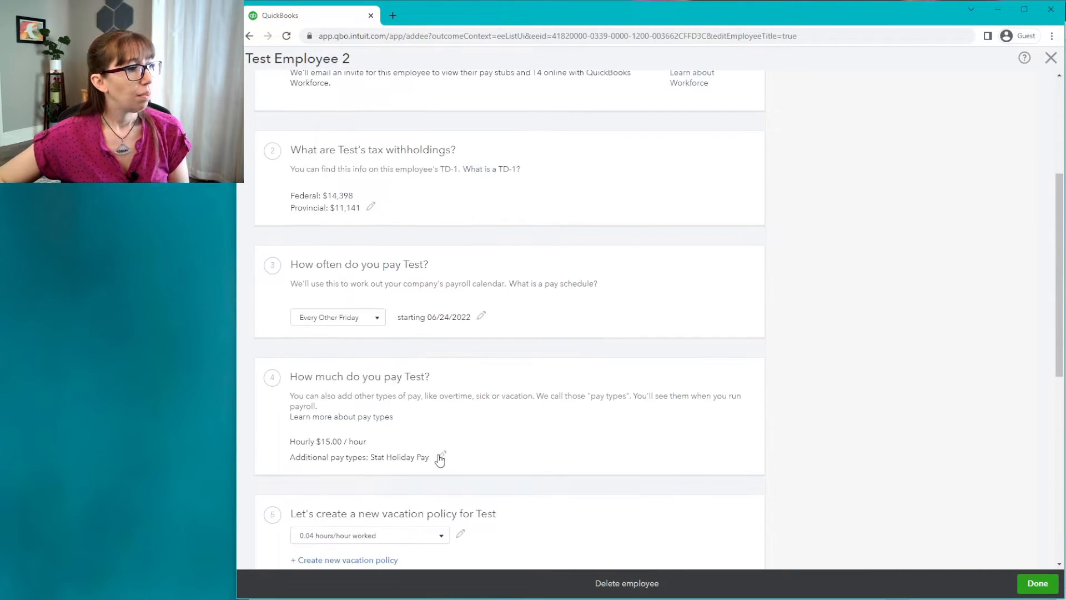
{"action": "left_click", "coordinate": [441, 455]}
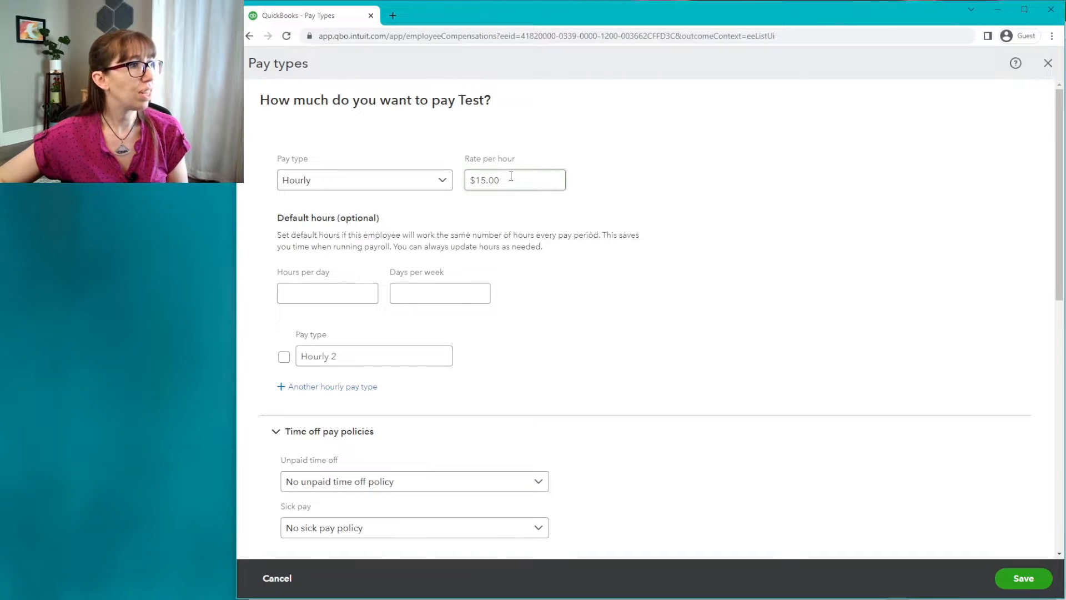
{"action": "left_click_drag", "start_coordinate": [510, 176], "coordinate": [439, 182]}
{"action": "type", "text": "16"}
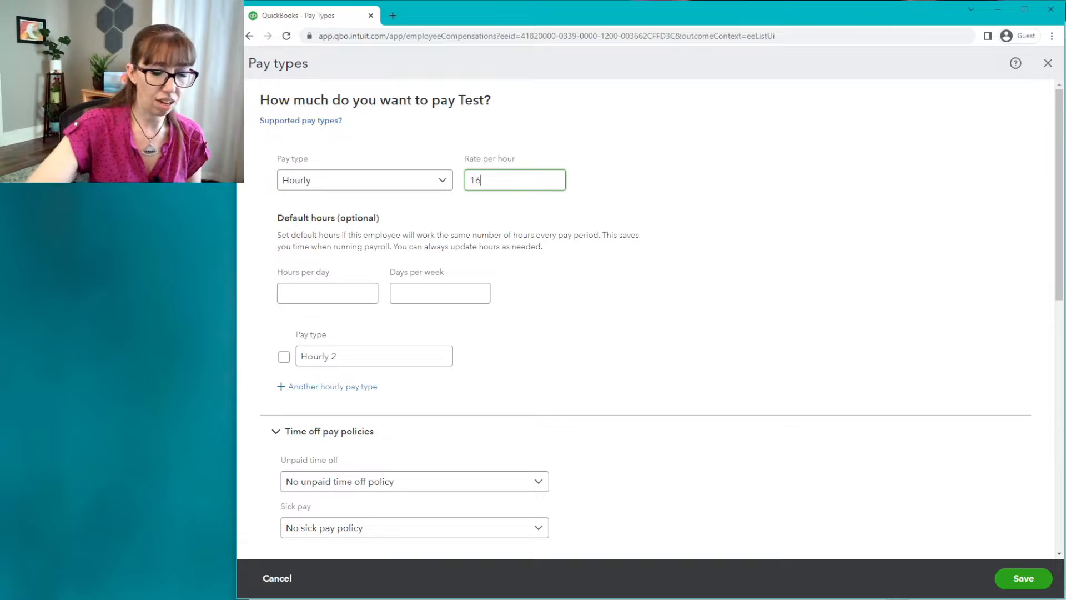
{"action": "key", "text": "BackSpace"}
{"action": "type", "text": "20"}
{"action": "key", "text": "Tab"}
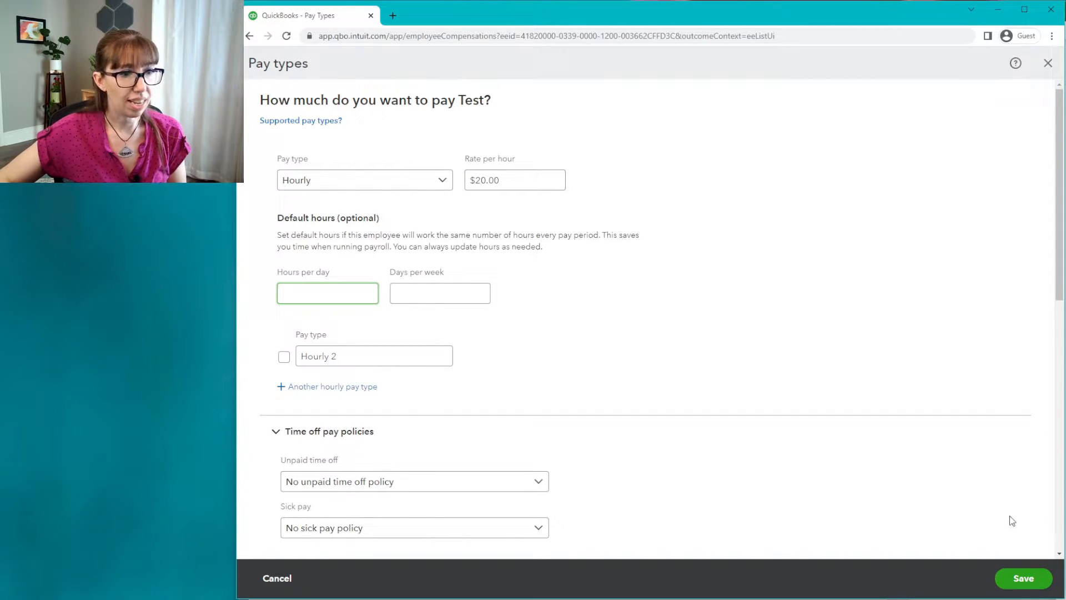
{"action": "left_click", "coordinate": [1023, 578]}
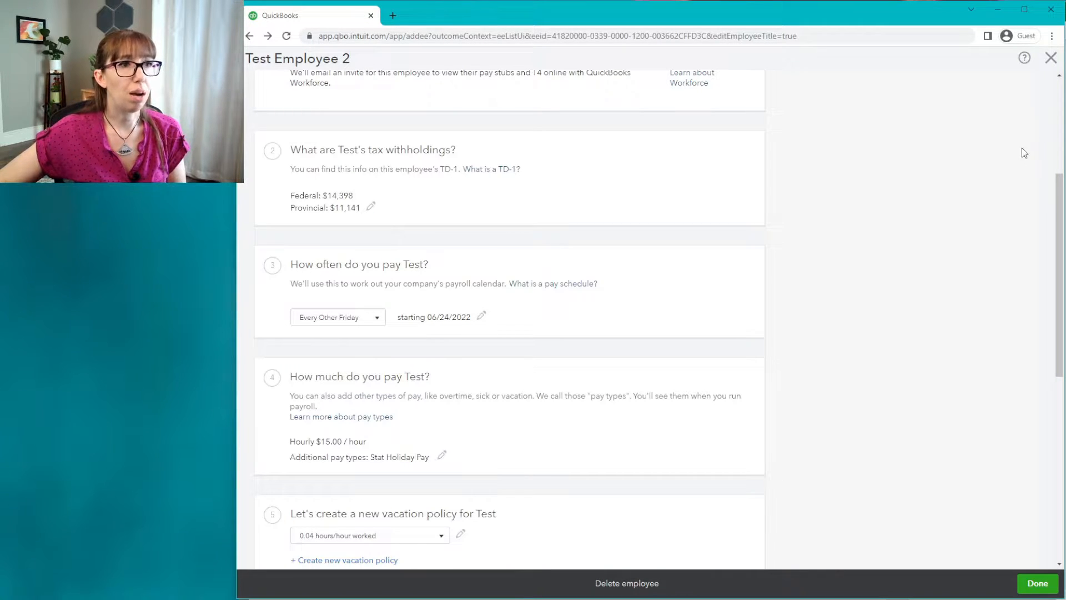
{"action": "scroll", "coordinate": [1024, 174], "scroll_direction": "up", "scroll_amount": 5}
{"action": "left_click", "coordinate": [1036, 584]}
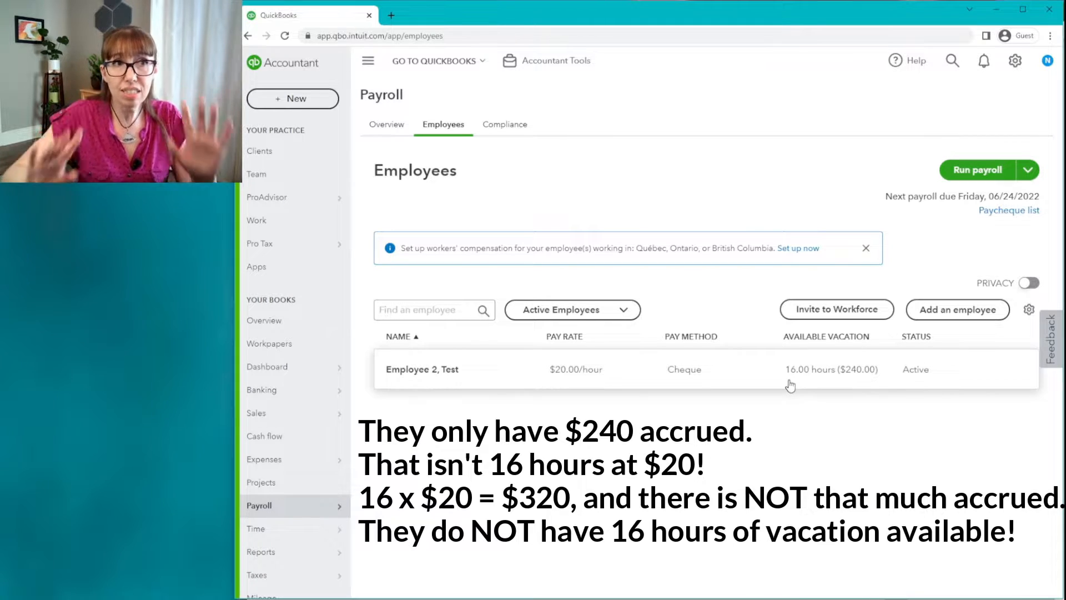
Start a payroll run for the pay period 03/13/2022 to 03/26/2022 with a pay date of 04/01/2022.
{"action": "left_click", "coordinate": [977, 170]}
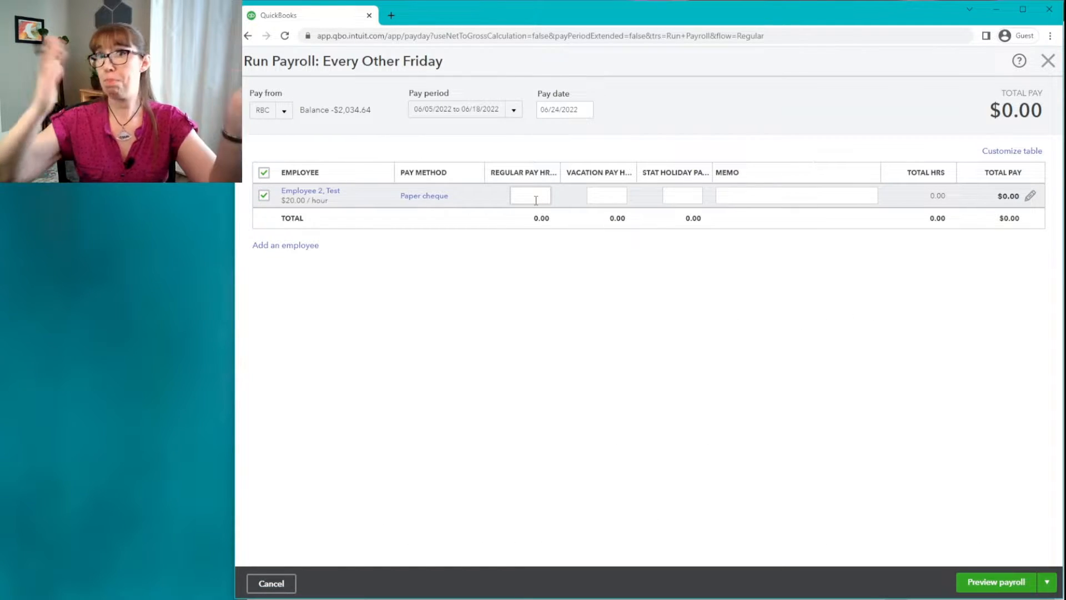
{"action": "left_click", "coordinate": [503, 109]}
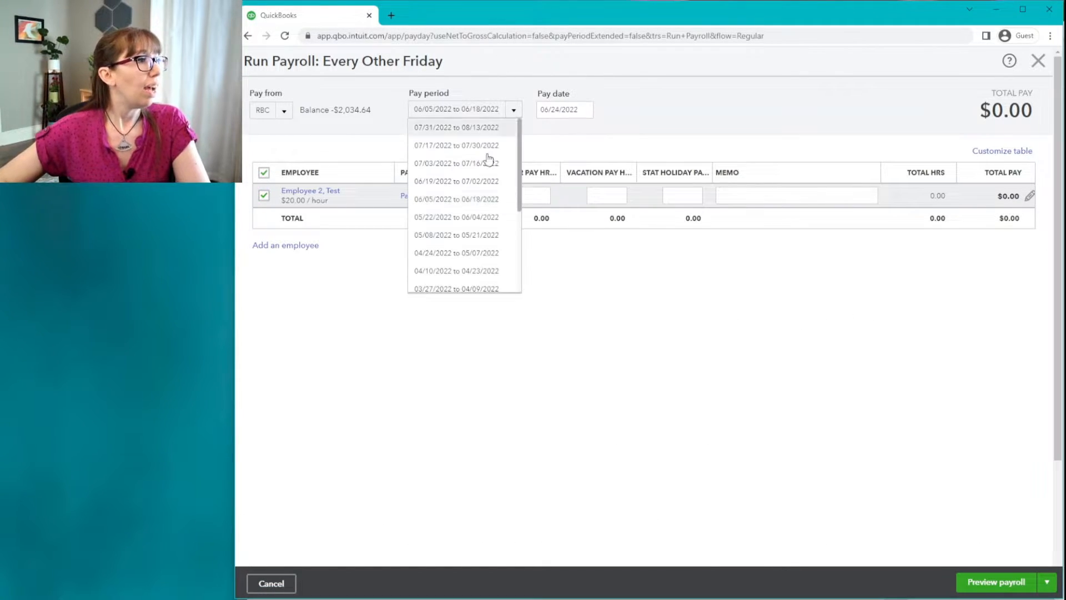
{"action": "scroll", "coordinate": [478, 194], "scroll_direction": "down", "scroll_amount": 5}
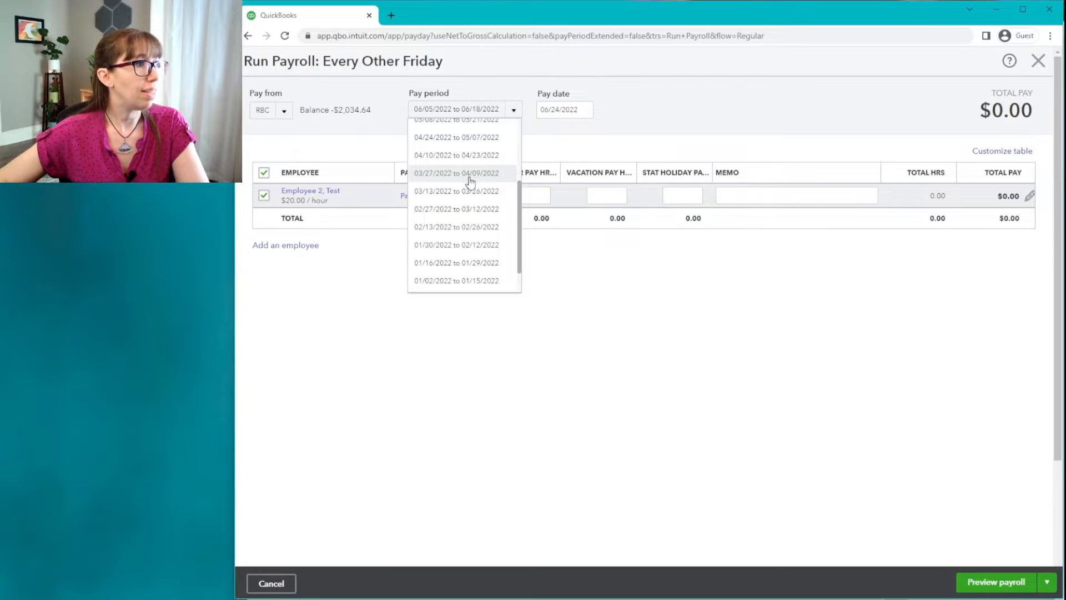
{"action": "left_click", "coordinate": [458, 191]}
{"action": "left_click", "coordinate": [574, 110]}
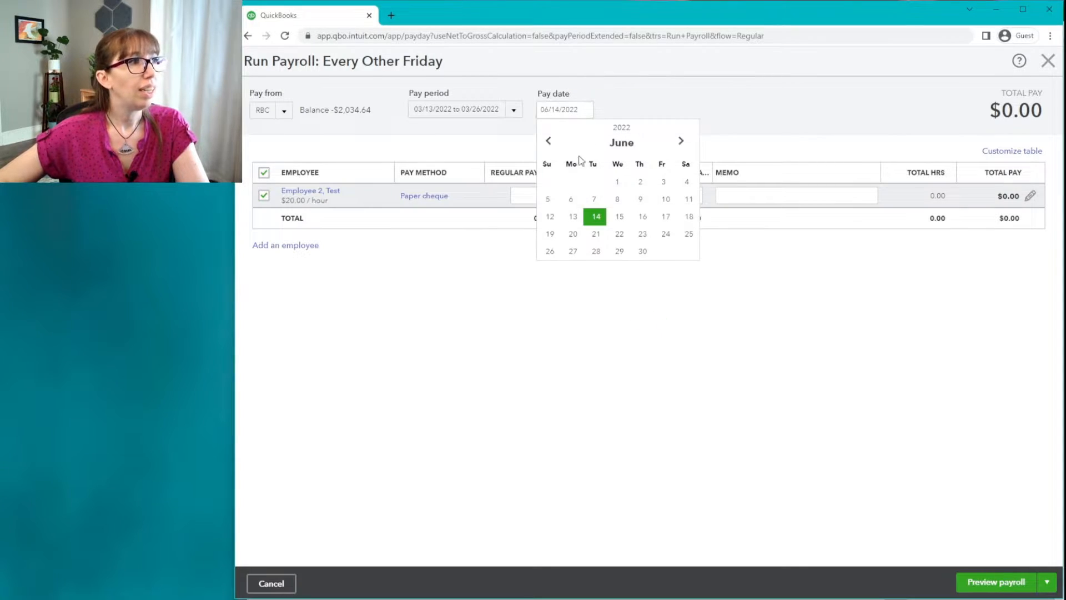
{"action": "left_click", "coordinate": [549, 142]}
{"action": "left_click", "coordinate": [549, 143]}
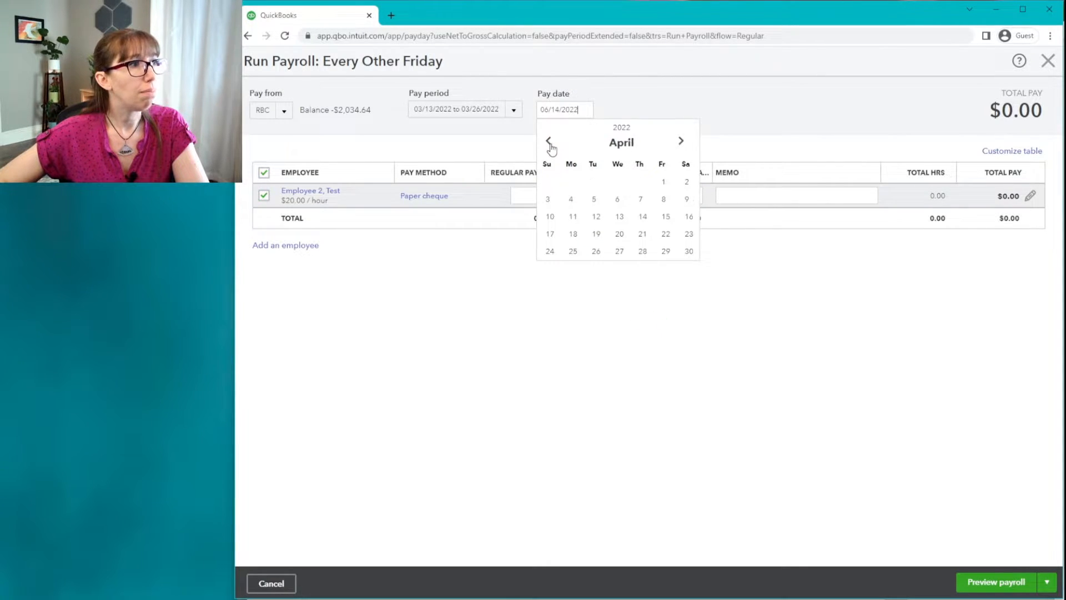
{"action": "left_click", "coordinate": [549, 143]}
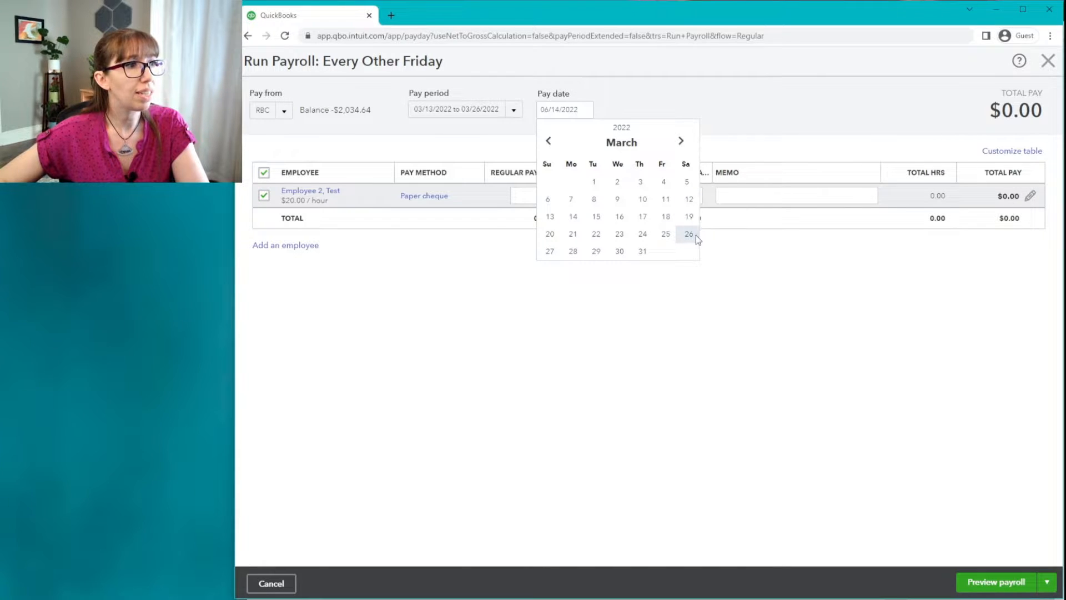
{"action": "left_click", "coordinate": [680, 141]}
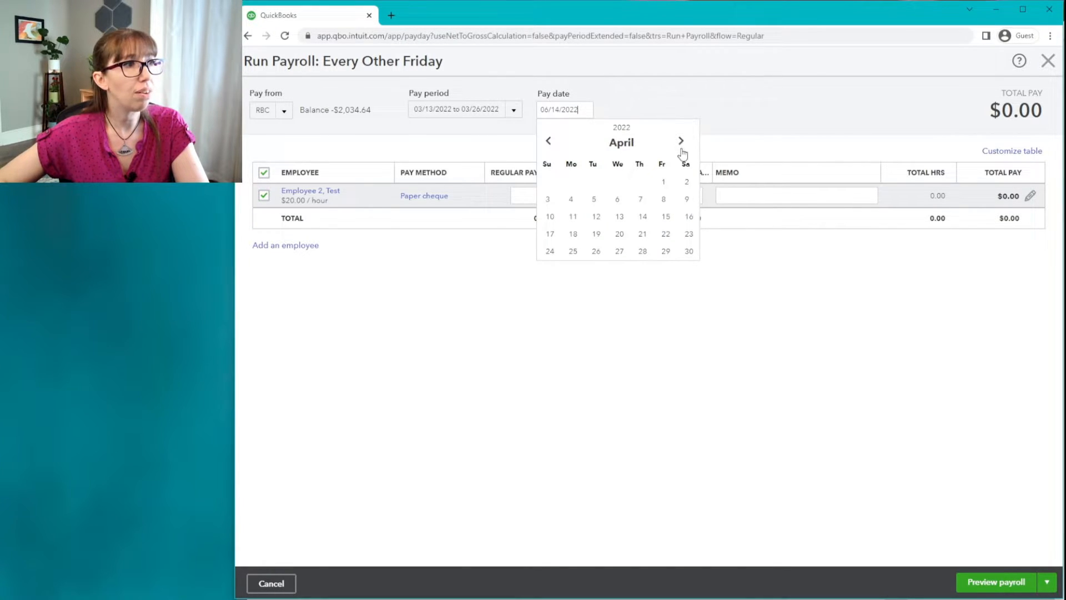
{"action": "left_click", "coordinate": [664, 182]}
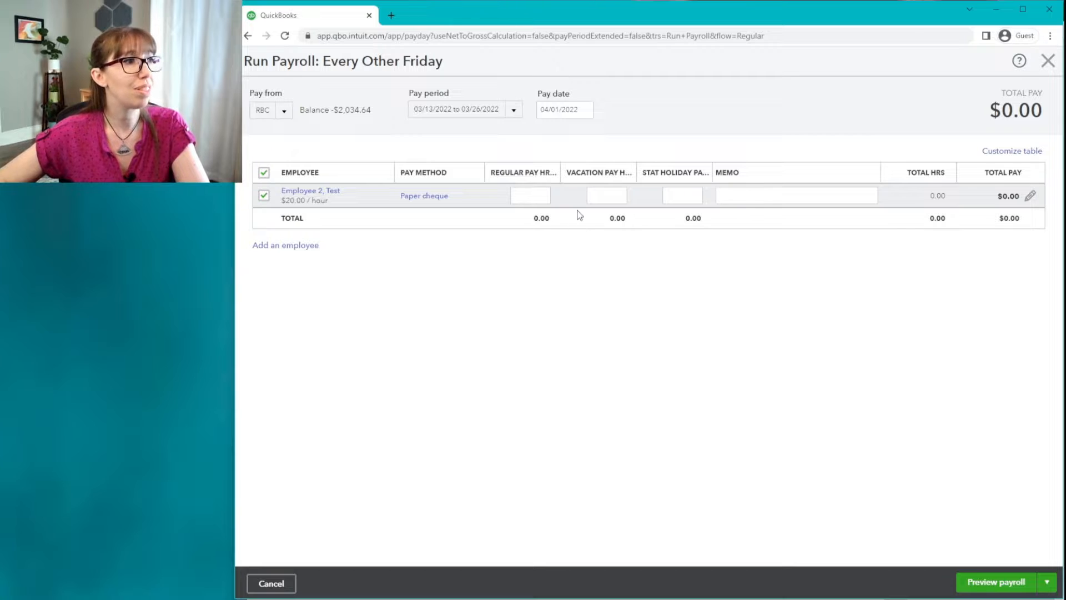
Enter 80 regular pay hours for the test employee, preview the payroll and submit it.
{"action": "type", "text": "80"}
{"action": "key", "text": "Tab"}
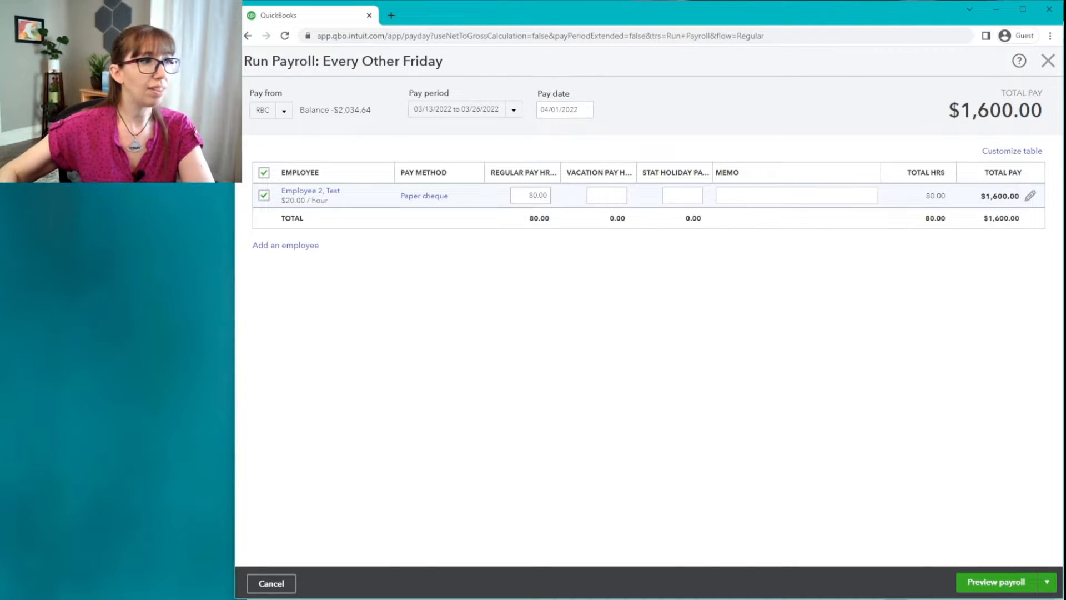
{"action": "left_click", "coordinate": [1012, 581]}
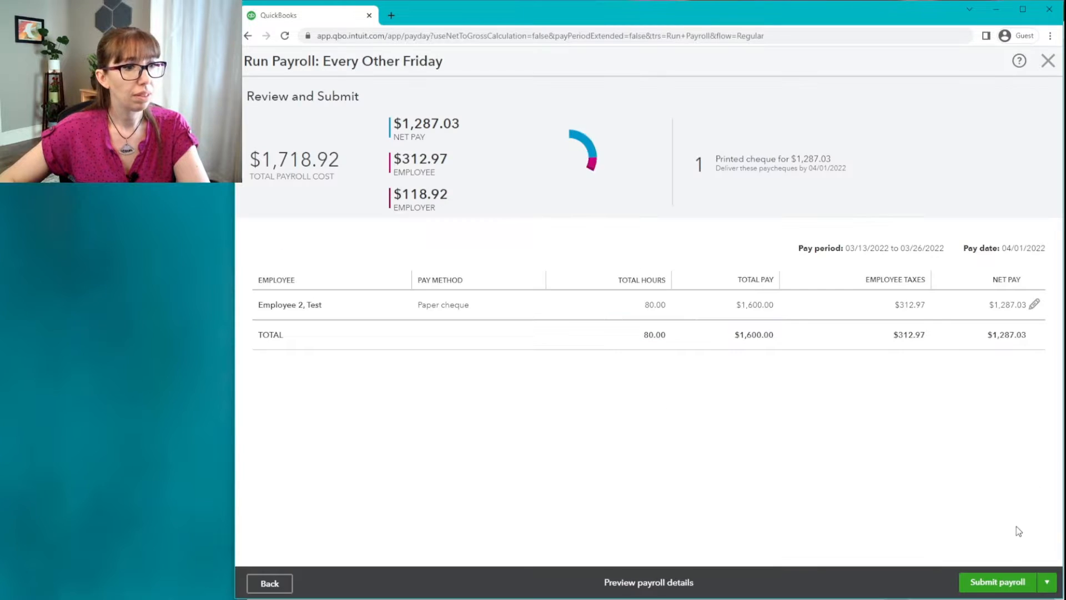
{"action": "left_click", "coordinate": [990, 587]}
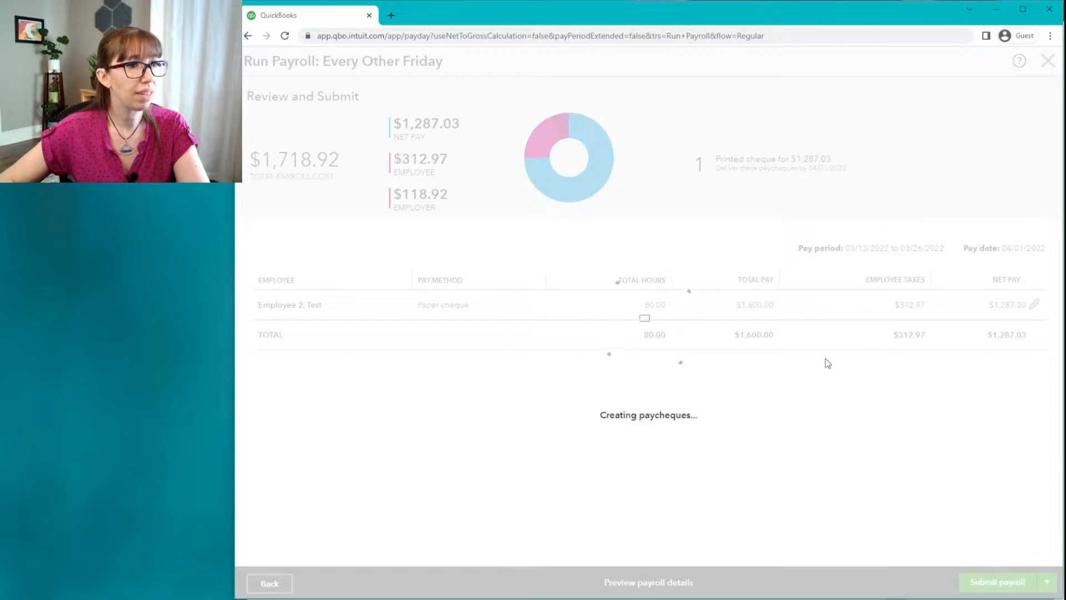
Review the available vacation hours and amount on the employee's new pay cheque and finish the payroll run.
{"action": "left_click", "coordinate": [685, 352]}
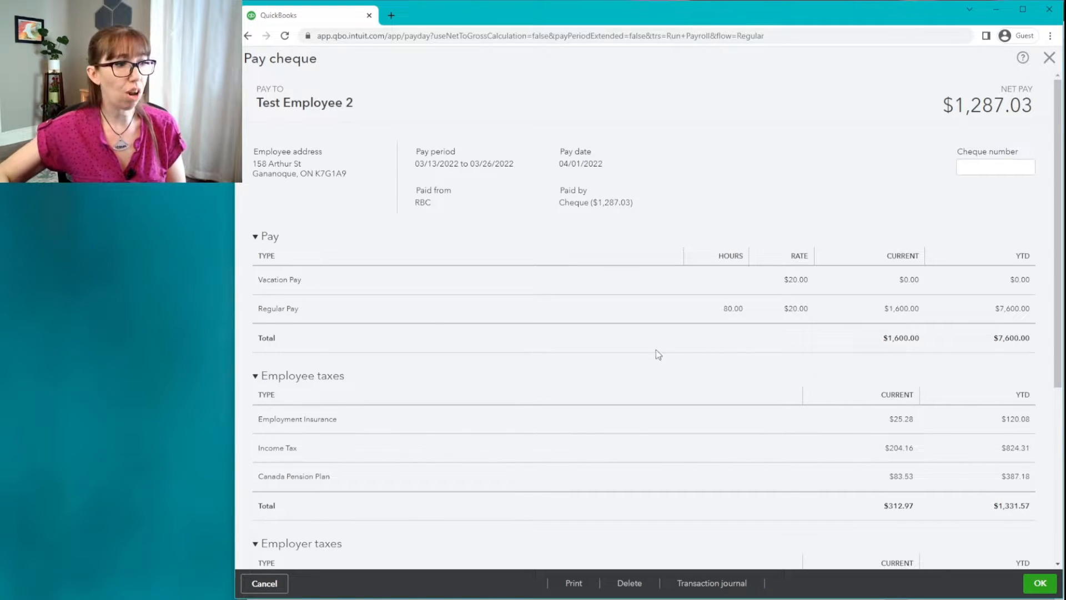
{"action": "scroll", "coordinate": [657, 355], "scroll_direction": "down", "scroll_amount": 5}
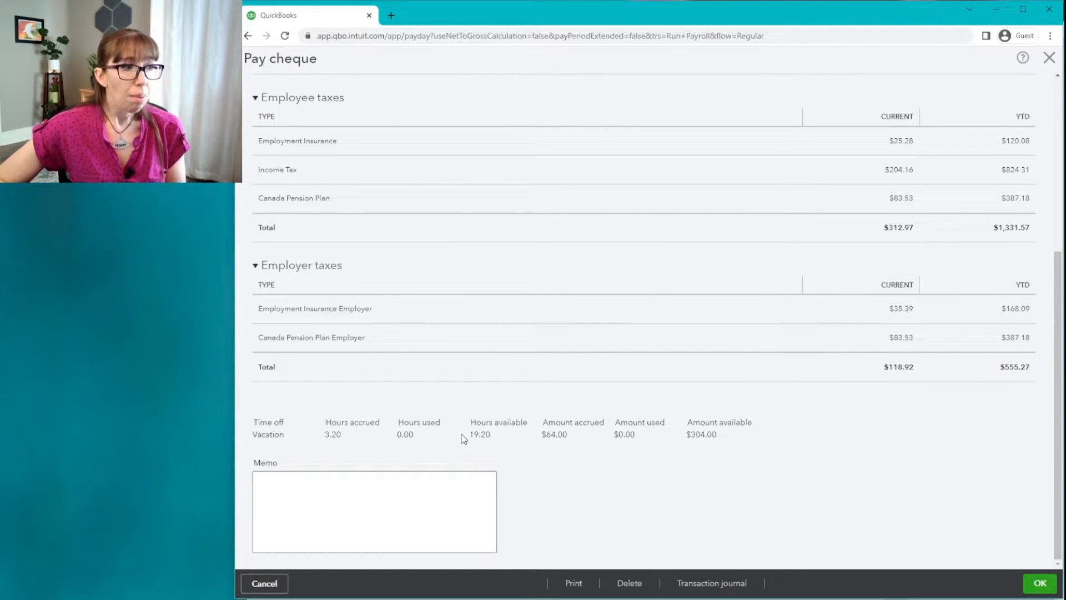
{"action": "left_click_drag", "start_coordinate": [472, 435], "coordinate": [488, 437]}
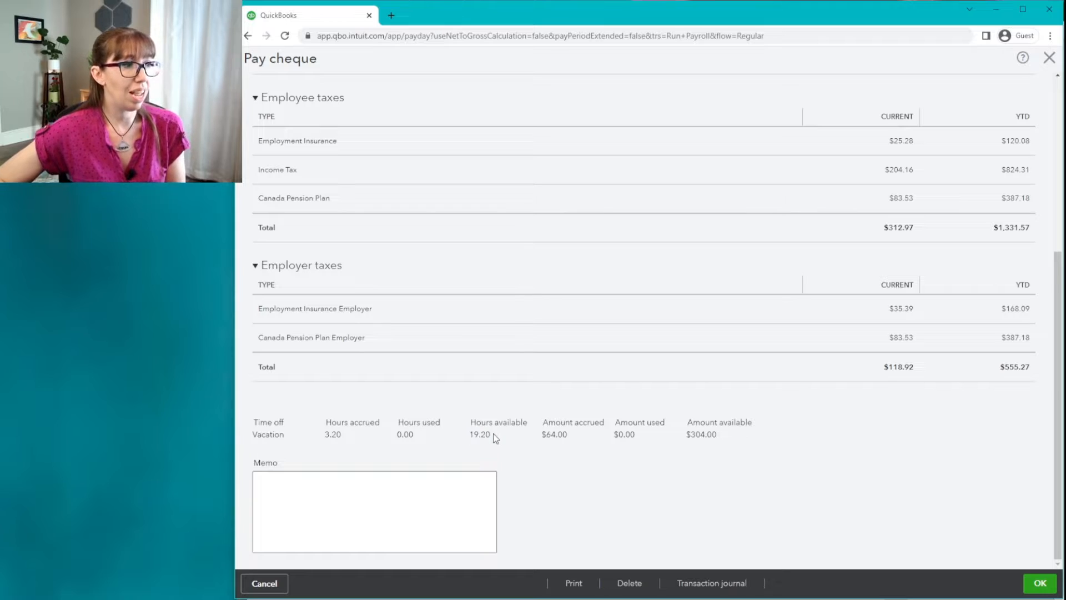
{"action": "left_click", "coordinate": [493, 433]}
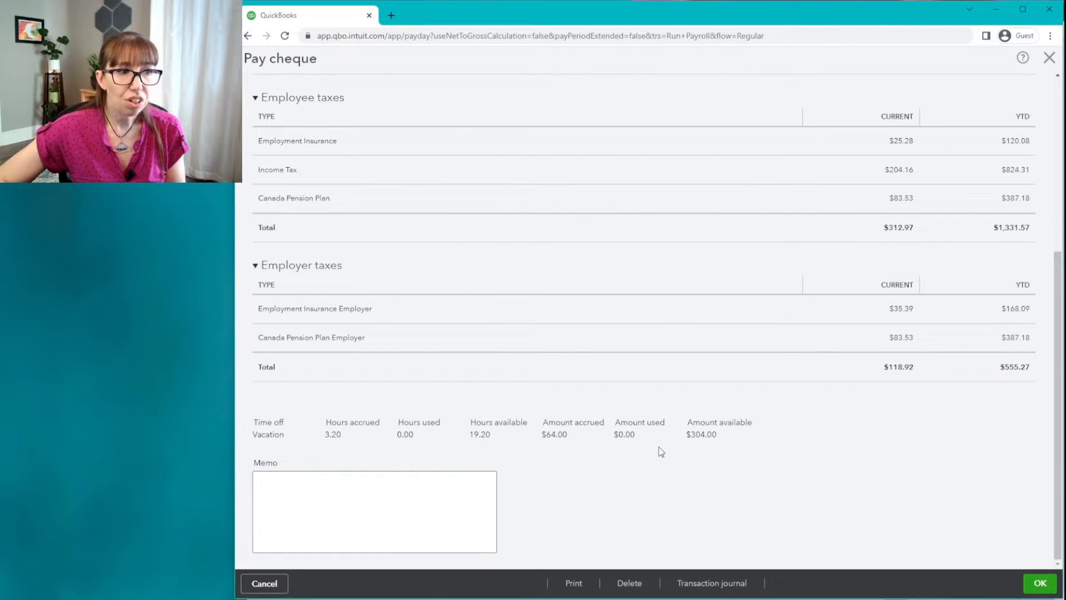
{"action": "left_click_drag", "start_coordinate": [687, 442], "coordinate": [728, 442]}
{"action": "left_click", "coordinate": [714, 442]}
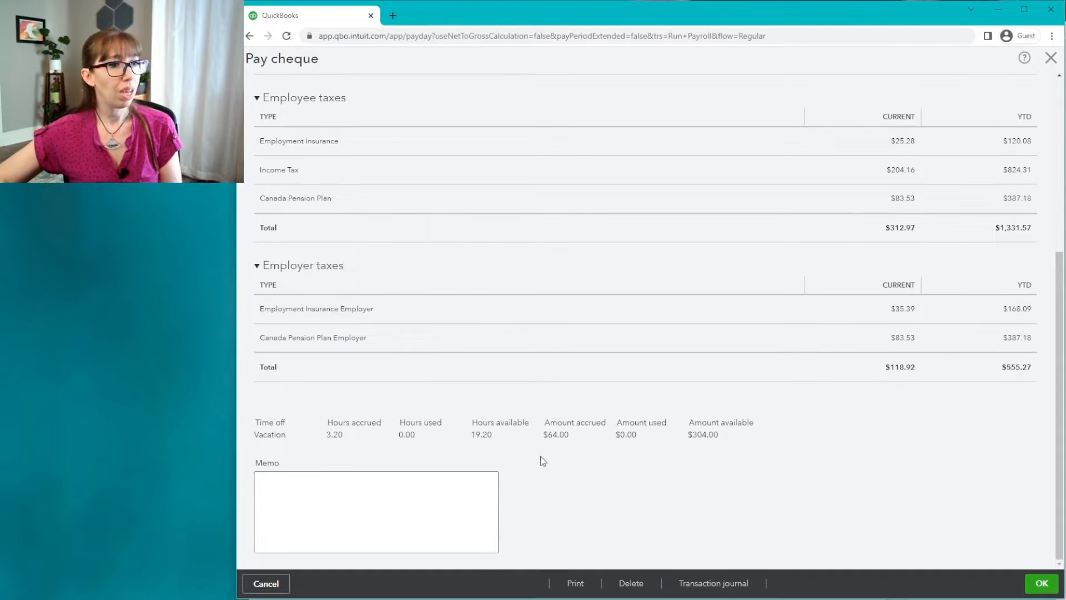
{"action": "left_click", "coordinate": [1042, 589]}
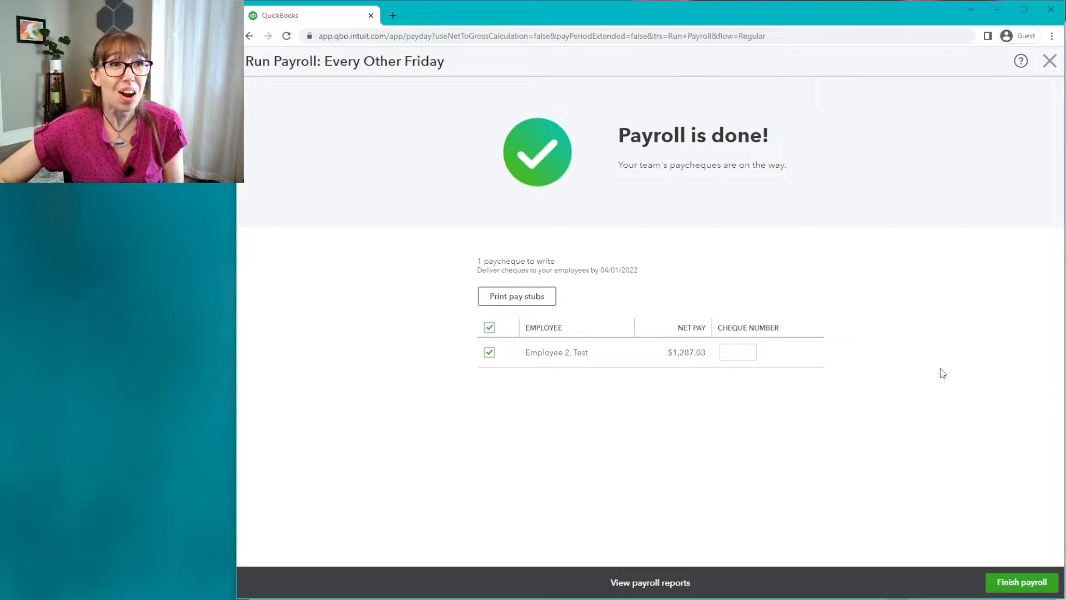
{"action": "left_click", "coordinate": [1022, 582]}
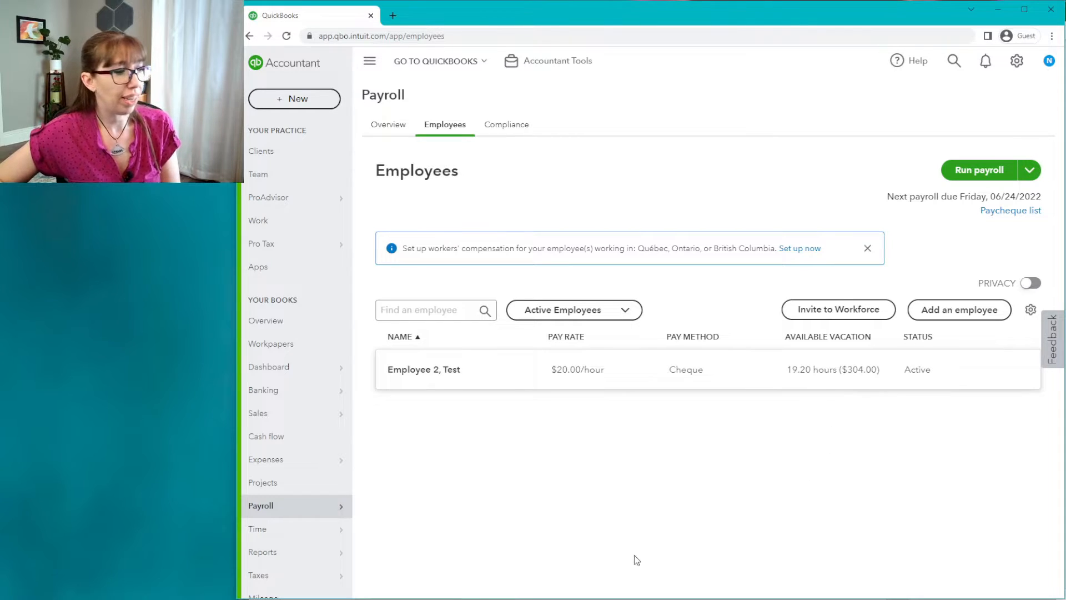
Switch to the Vacay Balance Check Spreadsheet in Excel and move its window below the QuickBooks employee's vacation balance.
{"action": "mouse_move", "coordinate": [542, 596]}
{"action": "left_click", "coordinate": [761, 559]}
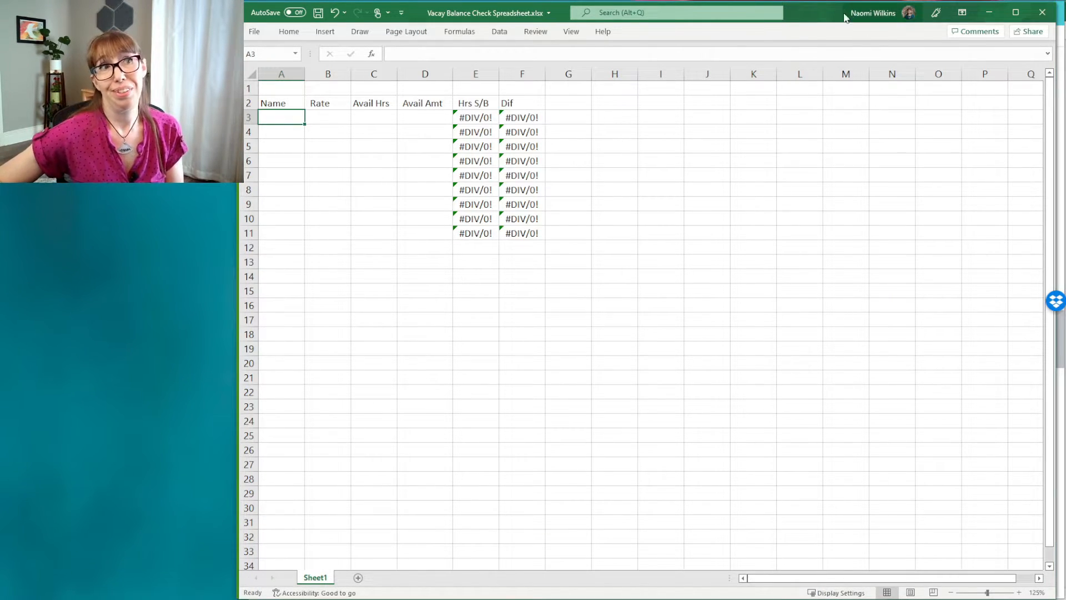
{"action": "left_click_drag", "start_coordinate": [815, 12], "coordinate": [824, 385]}
Fill row 3 of the spreadsheet with name Employee, rate 20, available hours 19.2 and available amount 304.
{"action": "left_click", "coordinate": [286, 535]}
{"action": "left_click", "coordinate": [293, 492]}
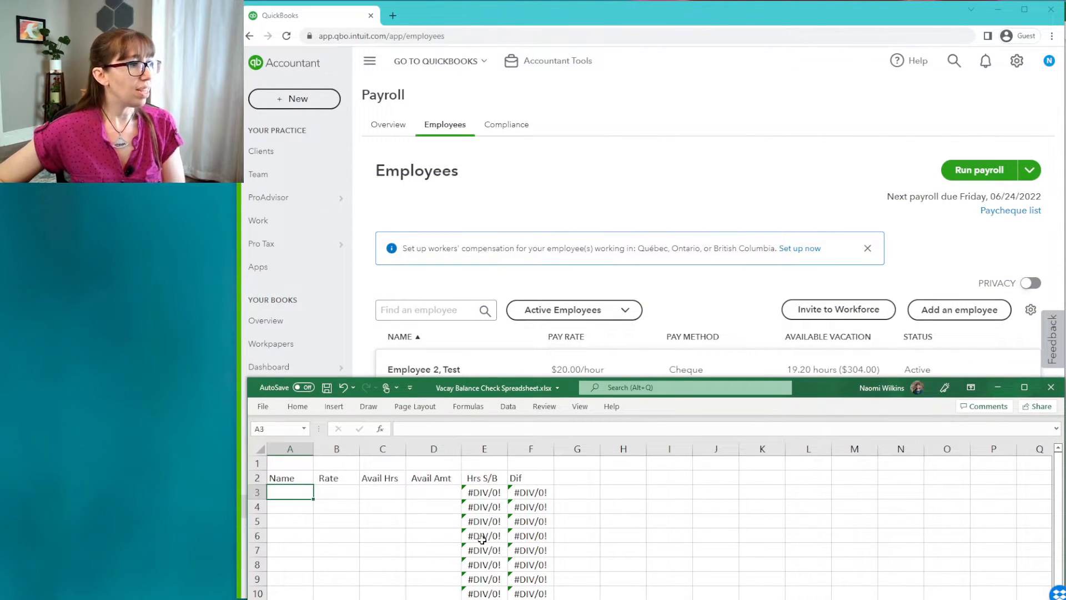
{"action": "type", "text": "Empl"}
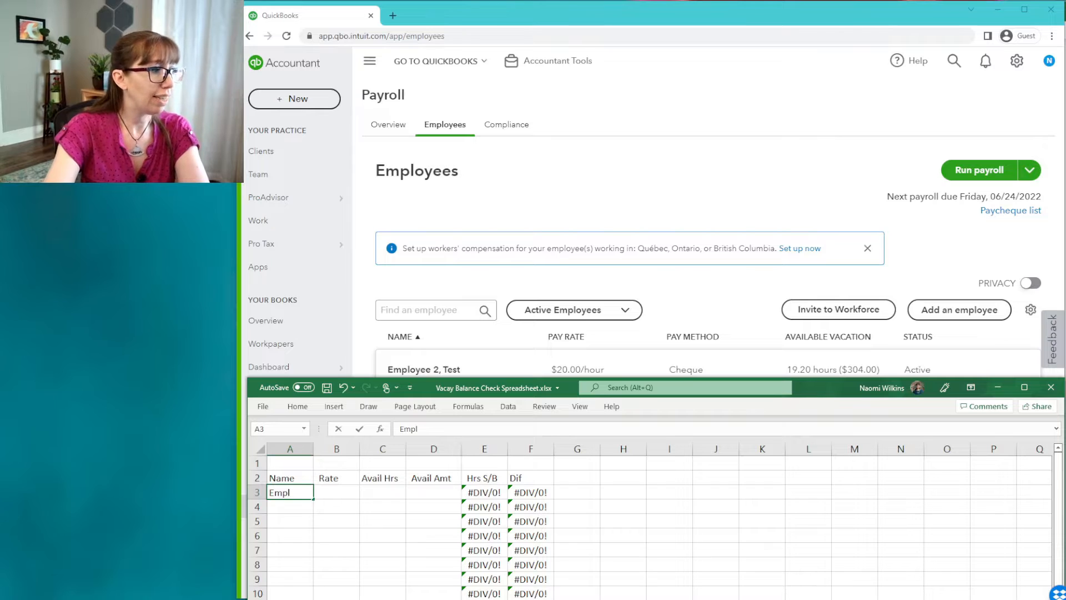
{"action": "type", "text": "oyee"}
{"action": "key", "text": "Tab"}
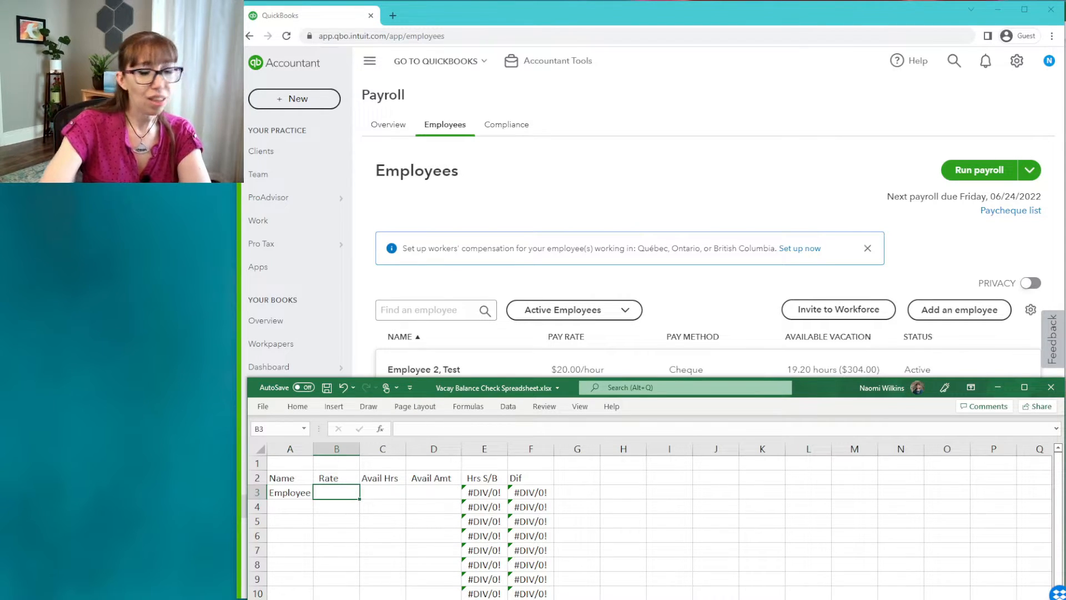
{"action": "type", "text": "20"}
{"action": "key", "text": "Tab"}
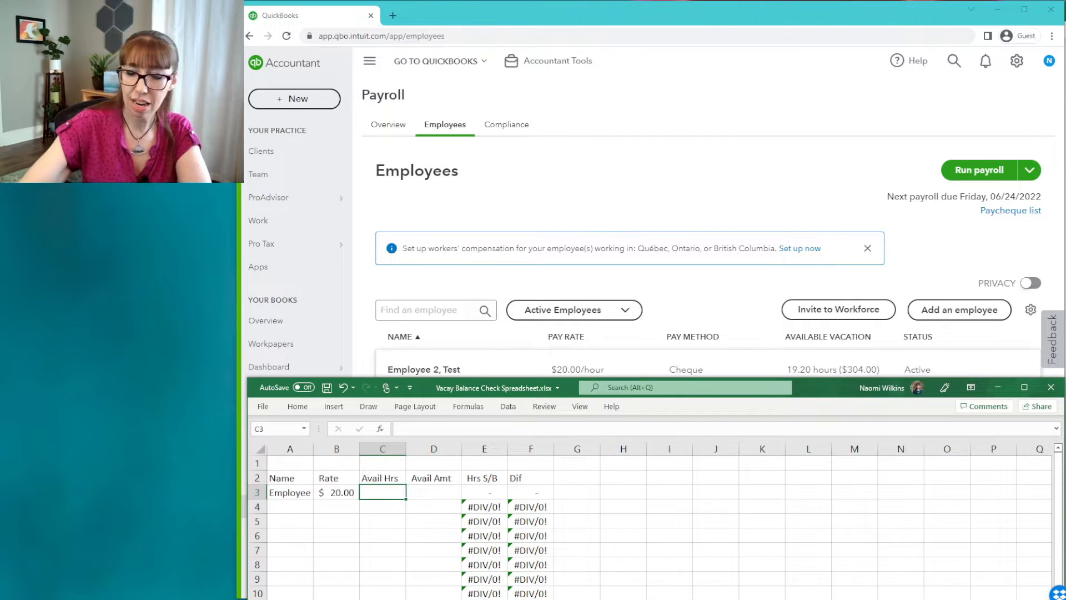
{"action": "type", "text": "19.2"}
{"action": "key", "text": "Tab"}
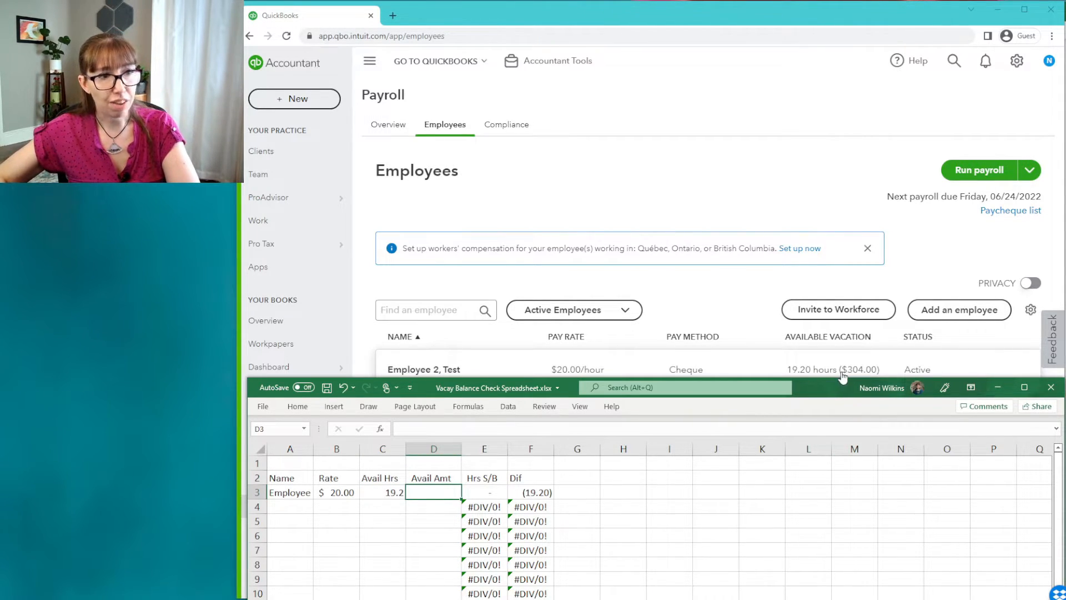
{"action": "type", "text": "304"}
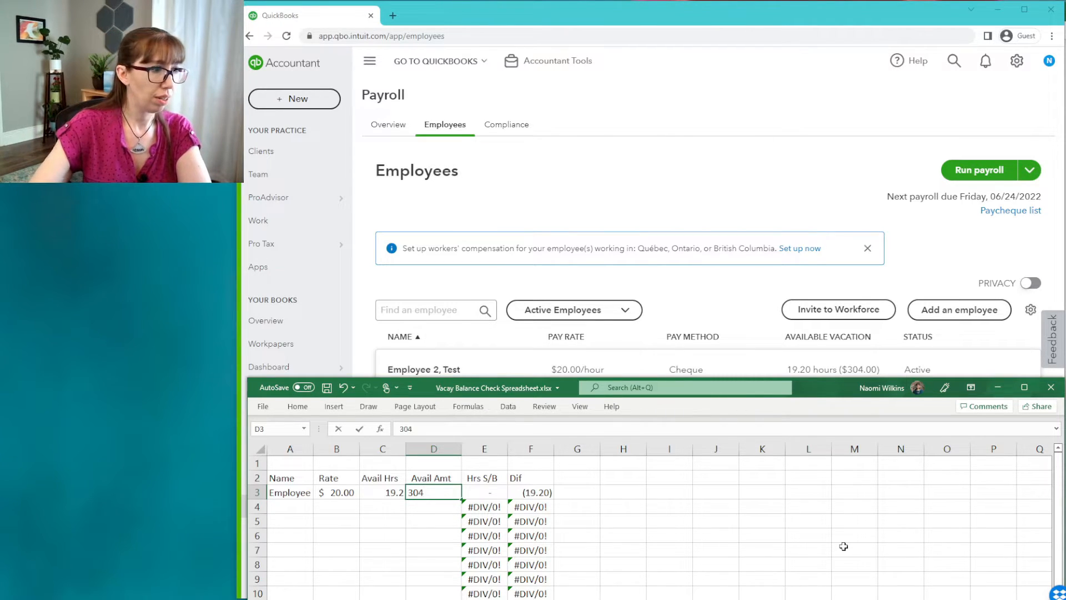
{"action": "key", "text": "Tab"}
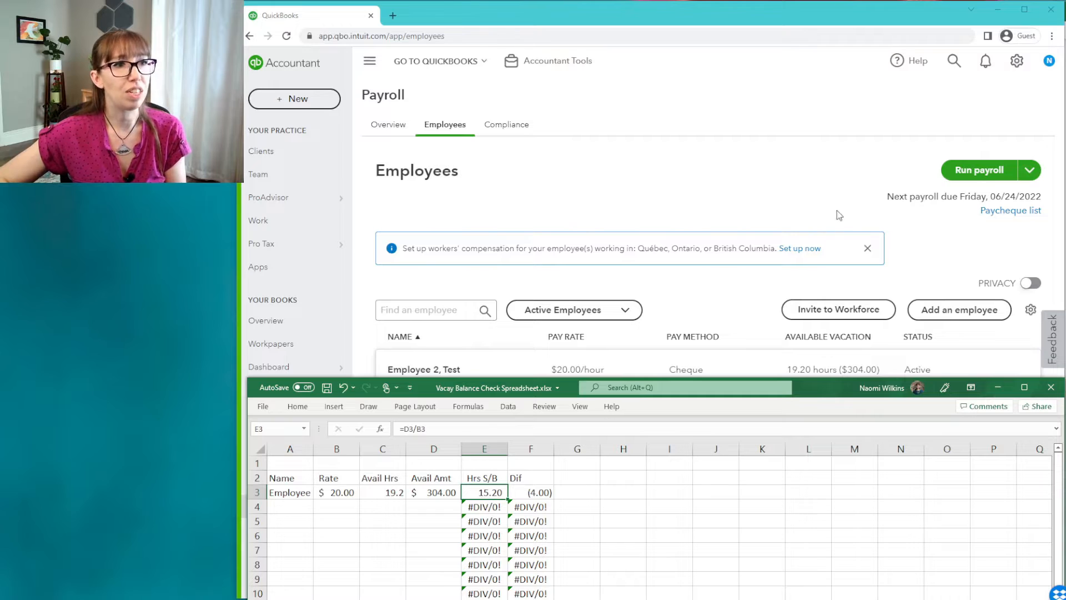
Switch back to QuickBooks and open the test employee's pay settings for editing at the vacation policy section.
{"action": "left_click", "coordinate": [745, 190]}
{"action": "left_click", "coordinate": [407, 372]}
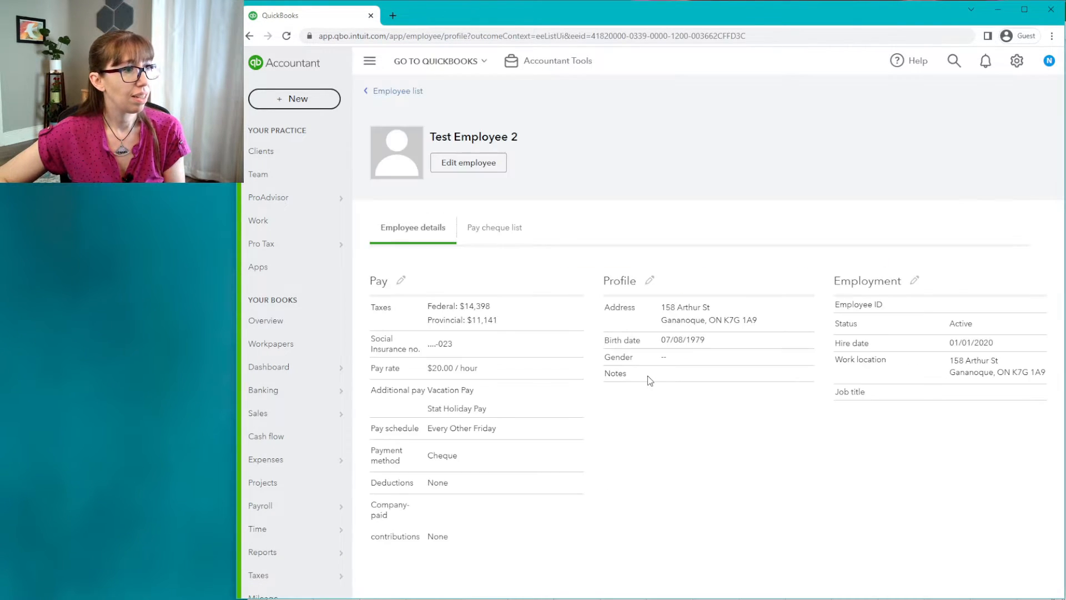
{"action": "left_click", "coordinate": [399, 282]}
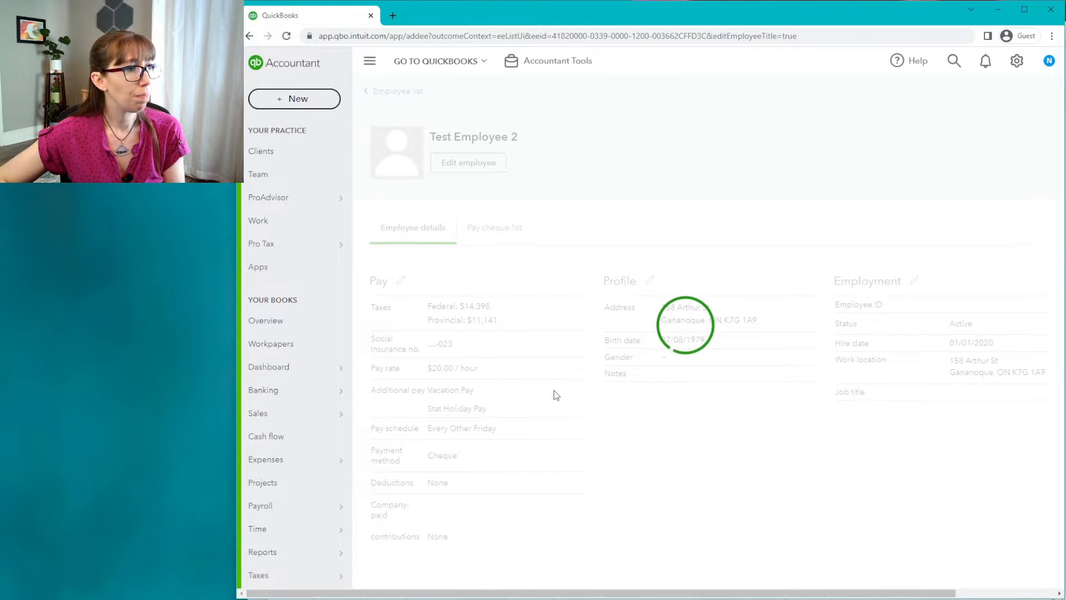
{"action": "scroll", "coordinate": [556, 395], "scroll_direction": "down", "scroll_amount": 7}
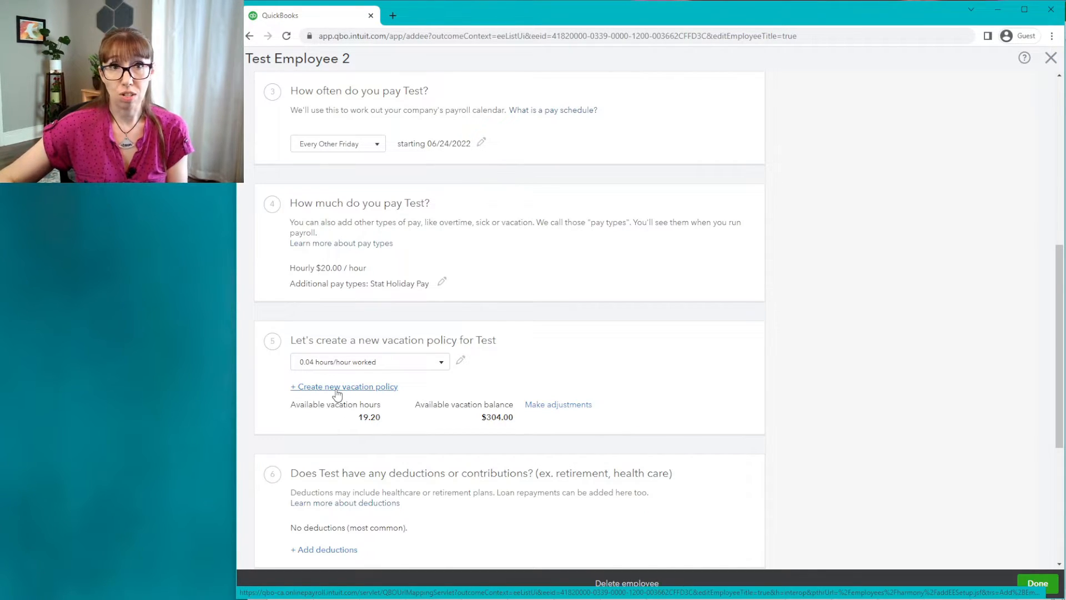
Adjust the test employee's vacation hours by -4, leave the dollar balance adjustment blank and save the pay settings.
{"action": "left_click", "coordinate": [551, 408]}
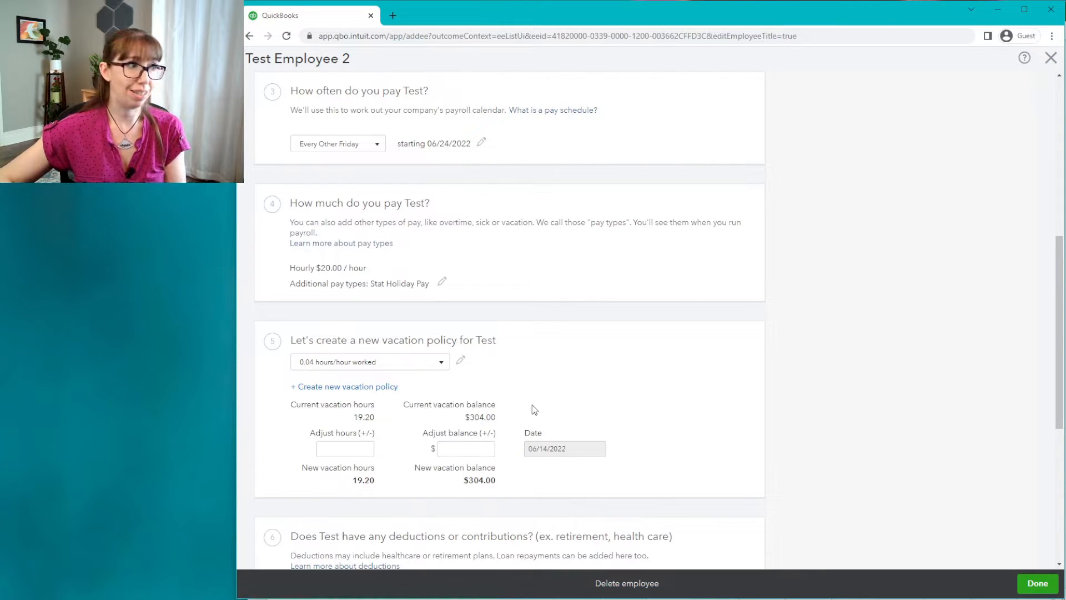
{"action": "left_click", "coordinate": [340, 450]}
{"action": "type", "text": "-4"}
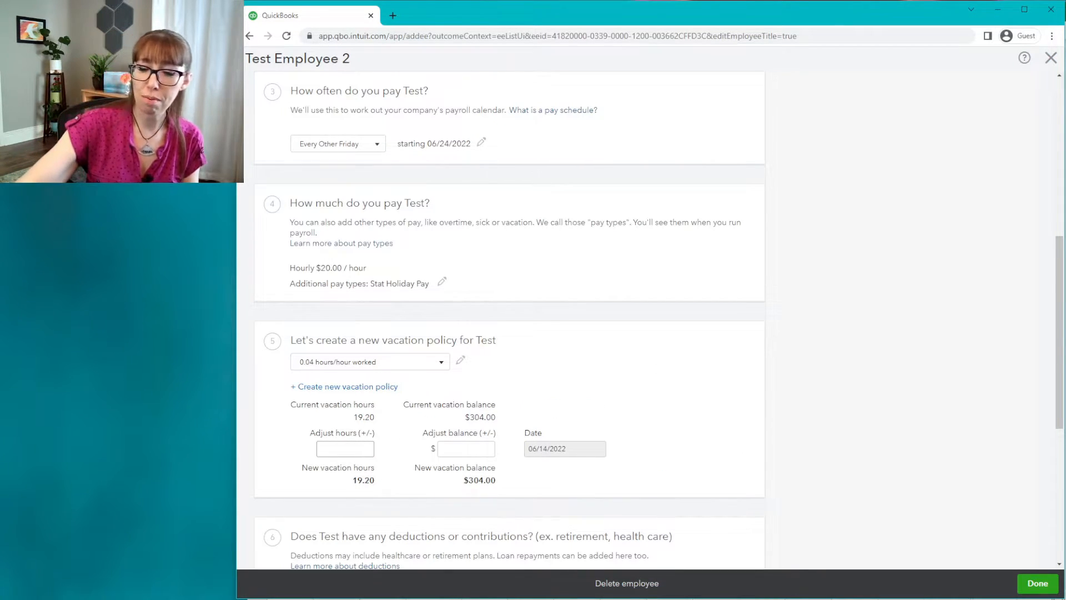
{"action": "key", "text": "Tab"}
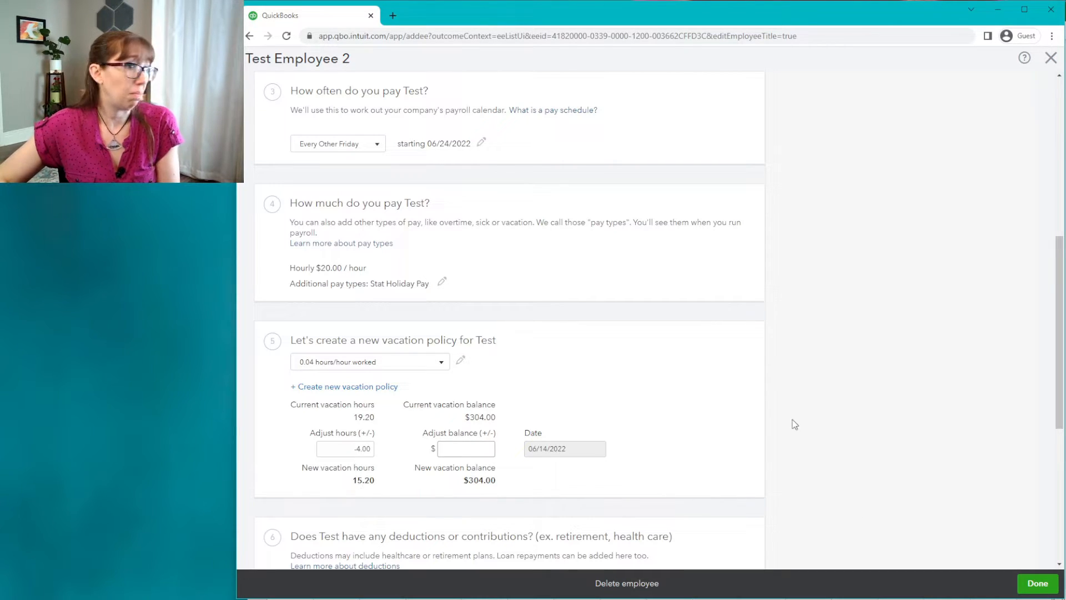
{"action": "left_click", "coordinate": [1043, 591]}
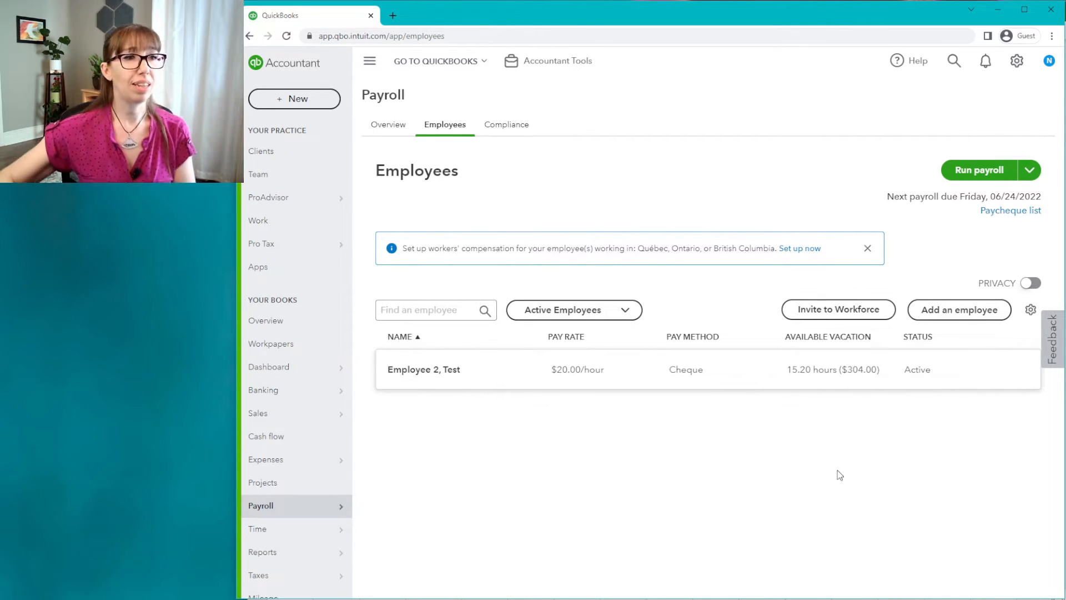
Start a payroll run and set the pay period to 03/27/2022 to 04/09/2022.
{"action": "left_click", "coordinate": [988, 171]}
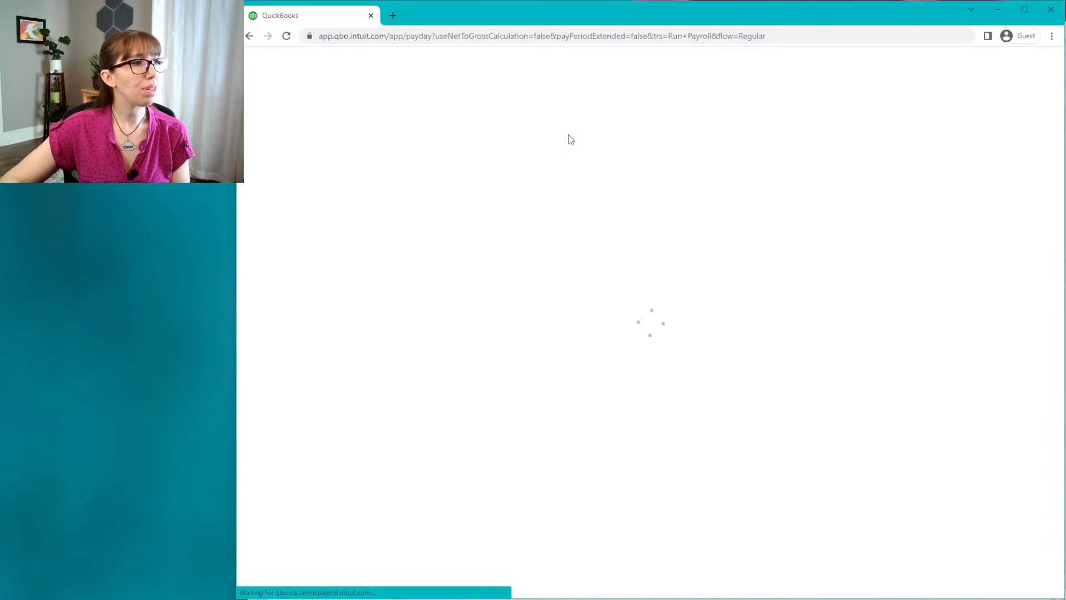
{"action": "left_click", "coordinate": [510, 111]}
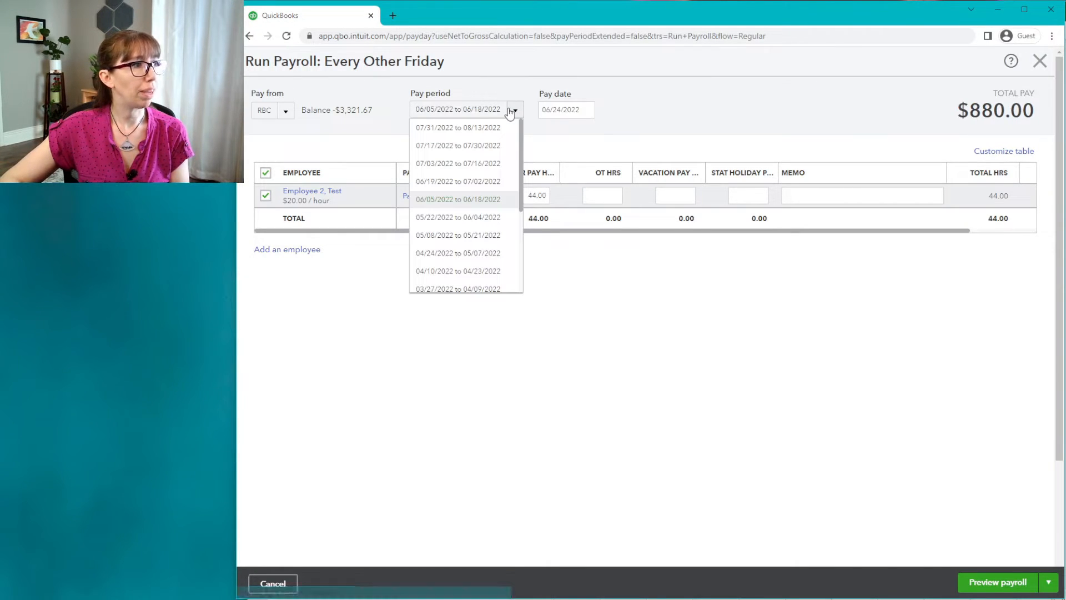
{"action": "left_click", "coordinate": [489, 253]}
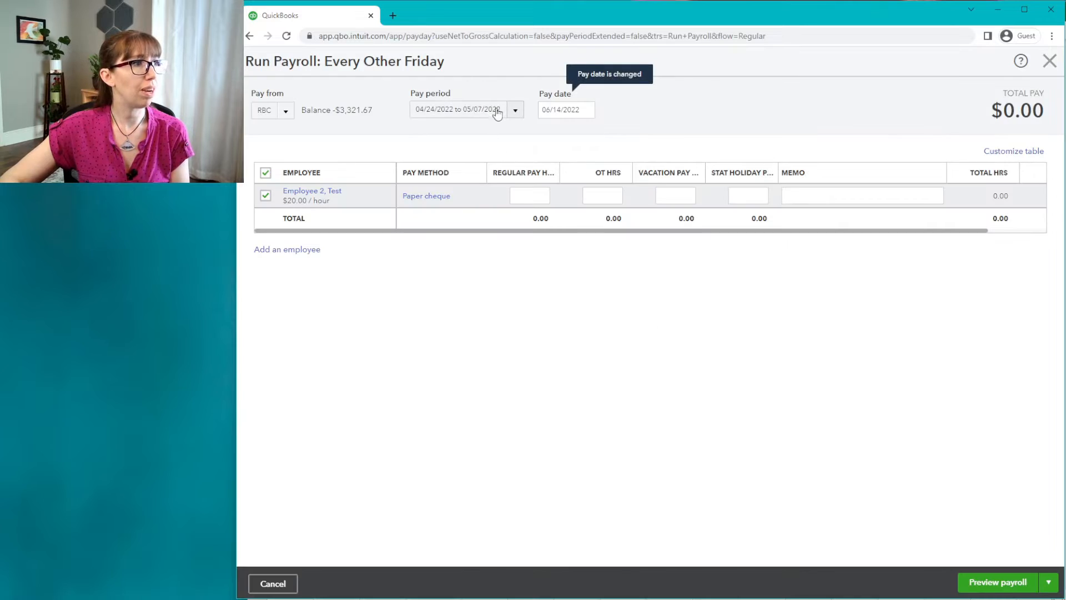
{"action": "left_click", "coordinate": [497, 114]}
{"action": "left_click", "coordinate": [481, 281]}
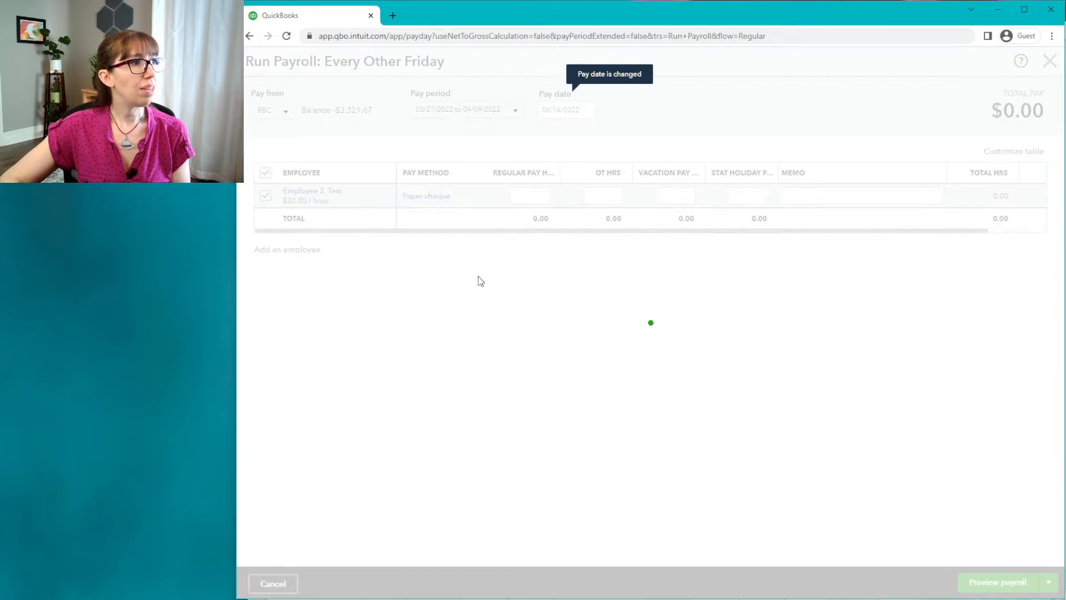
Set the pay date of the payroll run to 04/15/2022.
{"action": "left_click", "coordinate": [573, 110]}
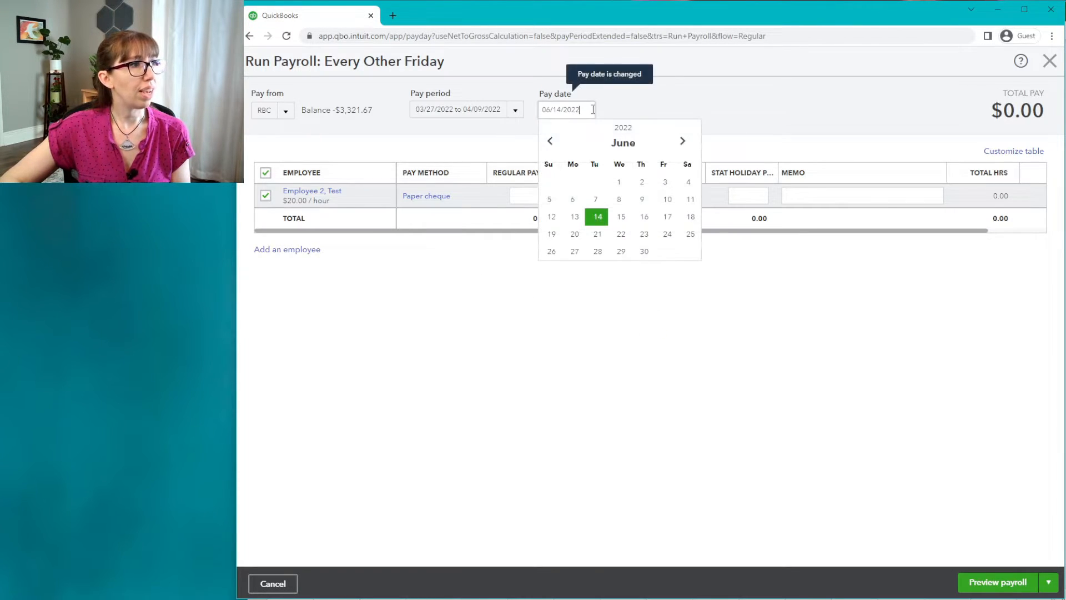
{"action": "left_click", "coordinate": [550, 142]}
{"action": "left_click", "coordinate": [550, 142]}
{"action": "left_click", "coordinate": [551, 142]}
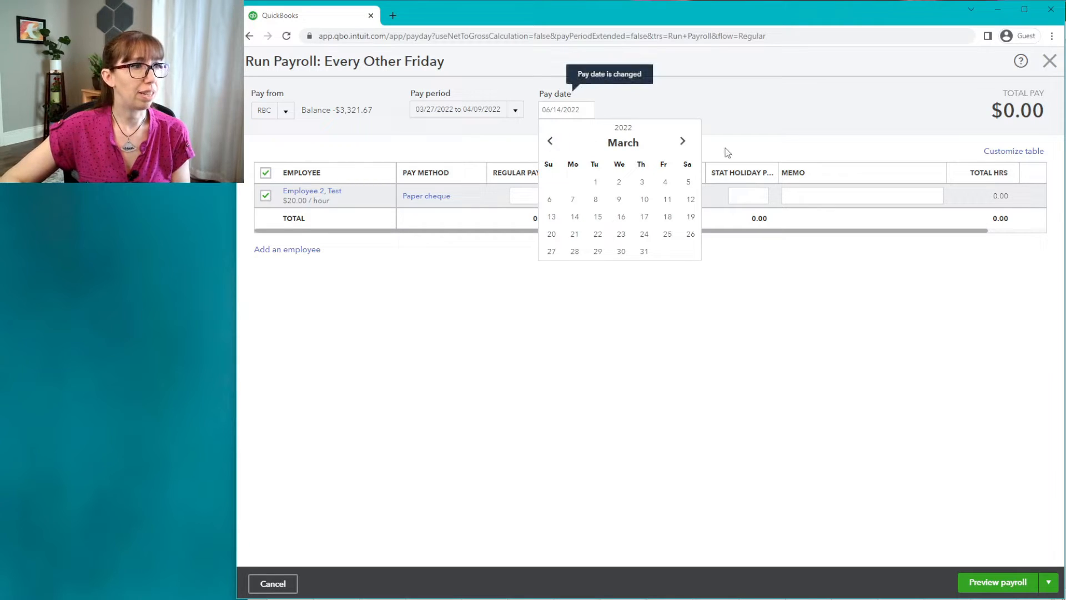
{"action": "left_click", "coordinate": [682, 141]}
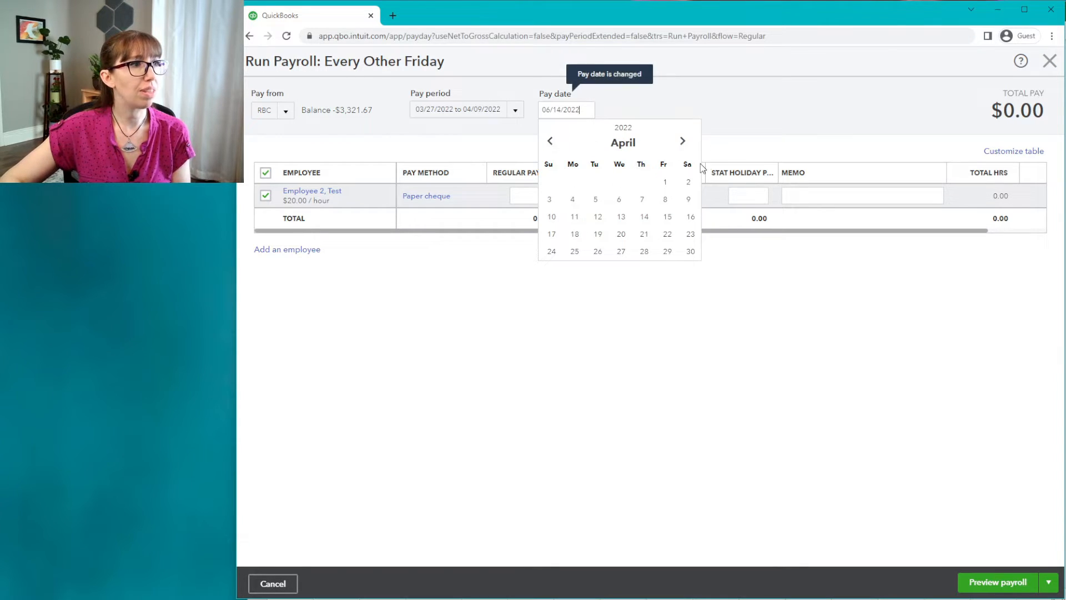
{"action": "left_click", "coordinate": [668, 217]}
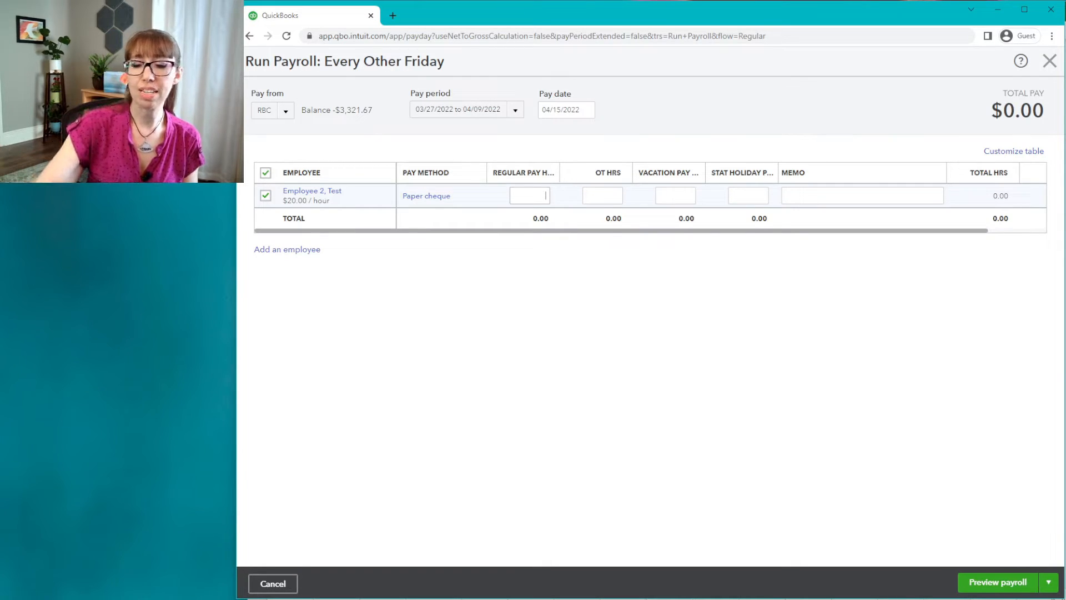
Enter 44 regular pay hours and 10 overtime hours for the test employee and preview the payroll.
{"action": "key", "text": "Tab"}
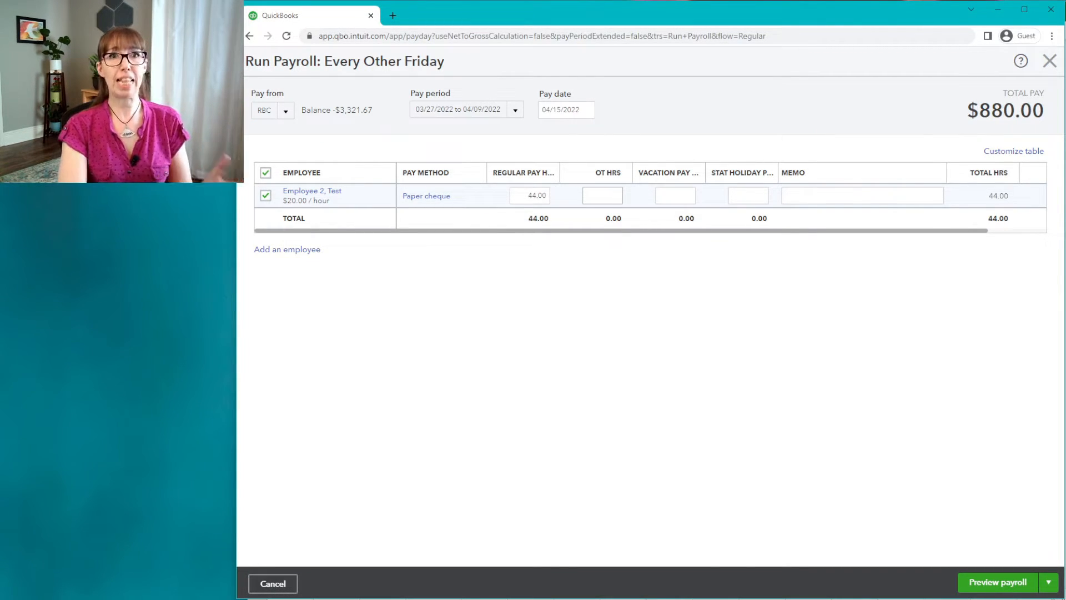
{"action": "type", "text": "10"}
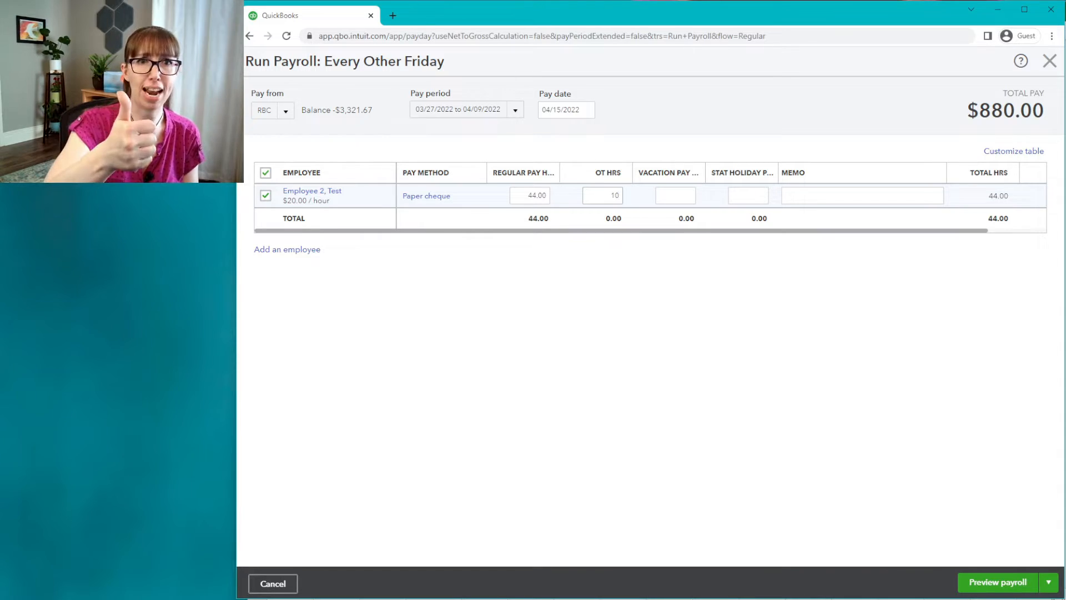
{"action": "key", "text": "Tab"}
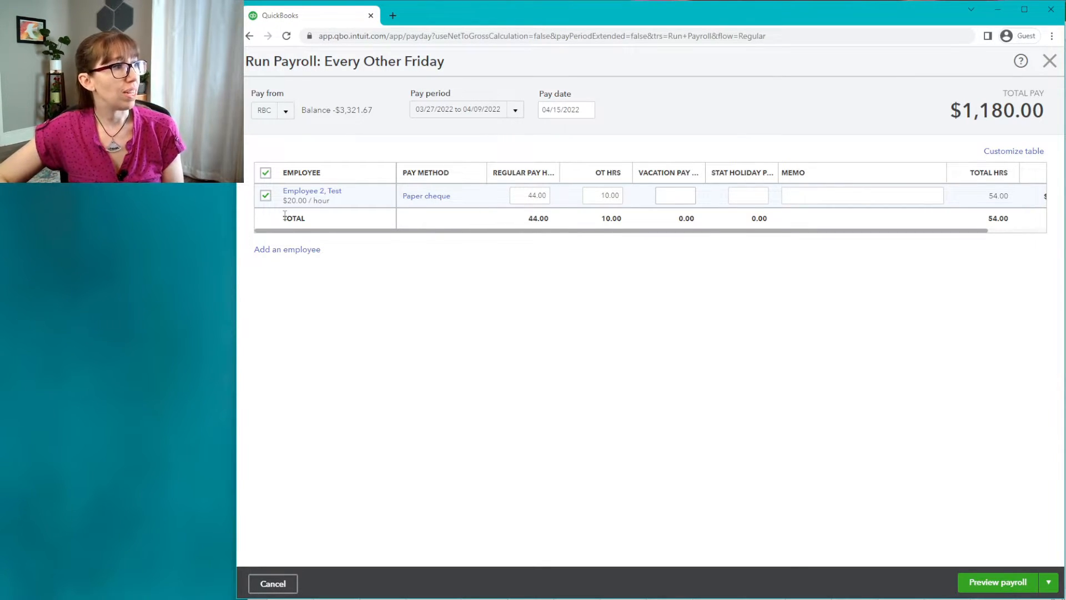
{"action": "left_click", "coordinate": [983, 581]}
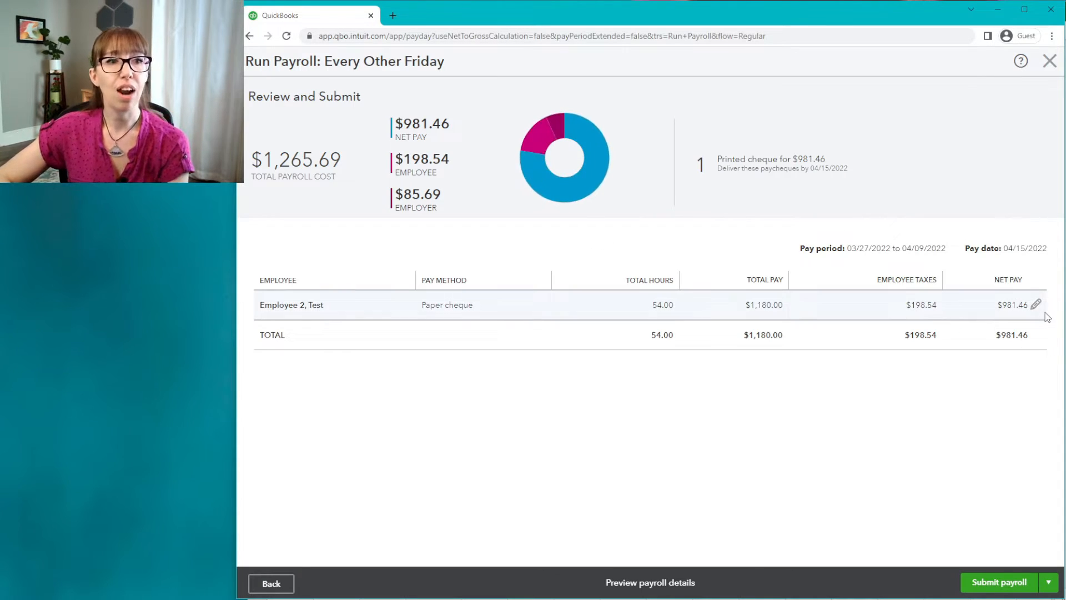
Review the vacation hours and amount accrued this pay on the test employee's pay cheque details, keeping the cheque as calculated.
{"action": "left_click", "coordinate": [1036, 305]}
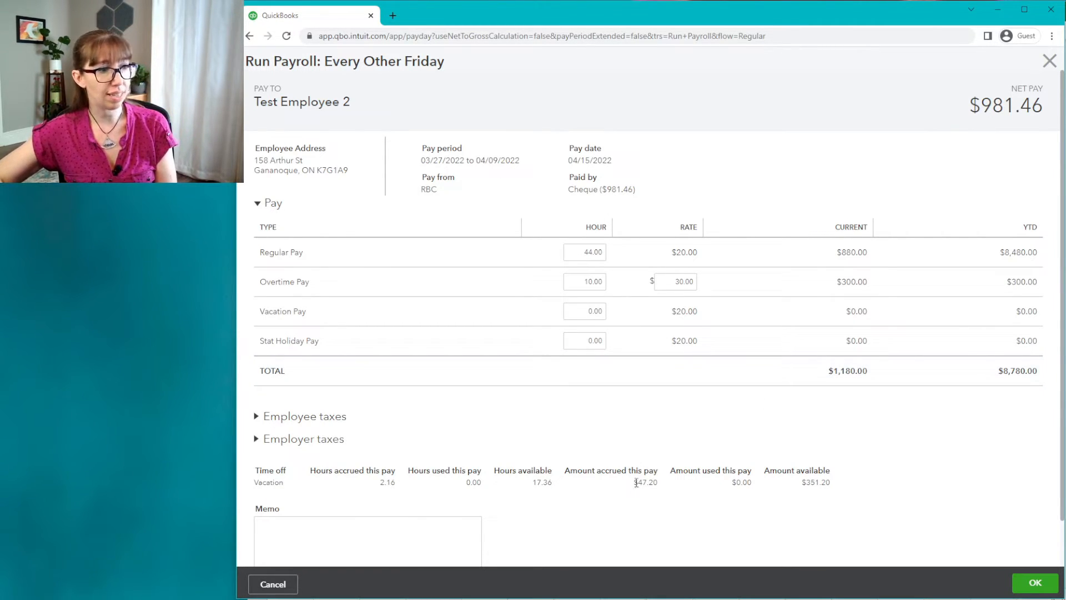
{"action": "left_click_drag", "start_coordinate": [635, 482], "coordinate": [658, 484]}
{"action": "left_click", "coordinate": [661, 497]}
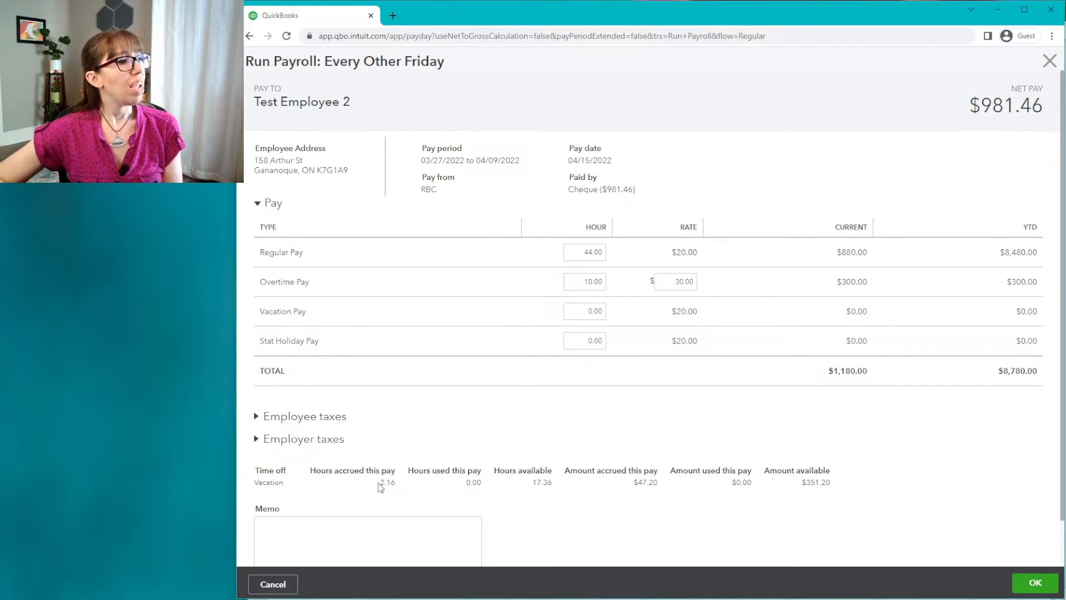
{"action": "left_click_drag", "start_coordinate": [381, 486], "coordinate": [392, 484]}
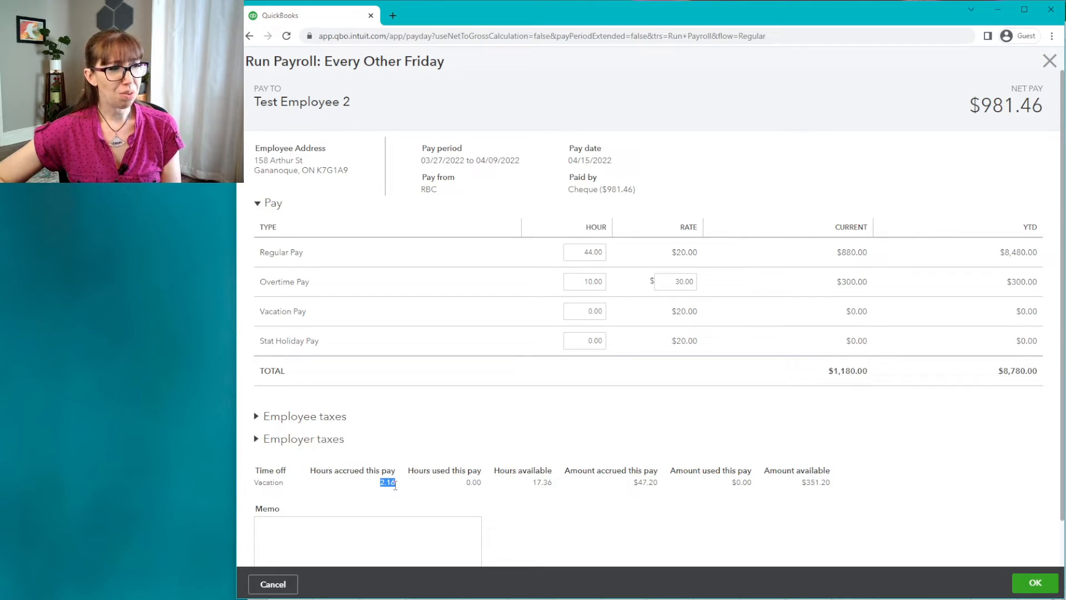
{"action": "left_click", "coordinate": [409, 499]}
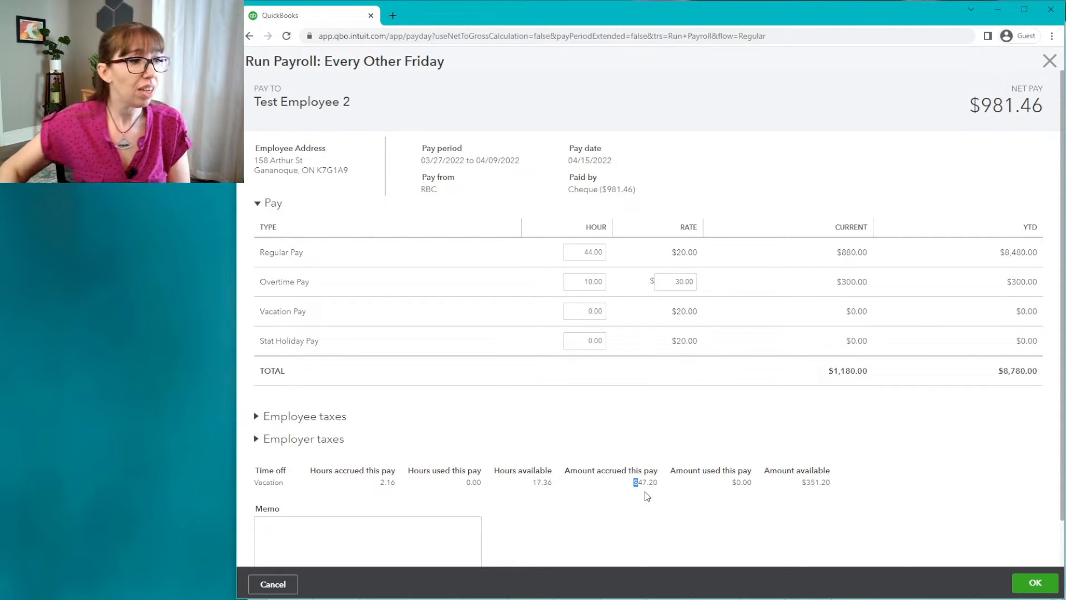
{"action": "left_click", "coordinate": [1036, 583]}
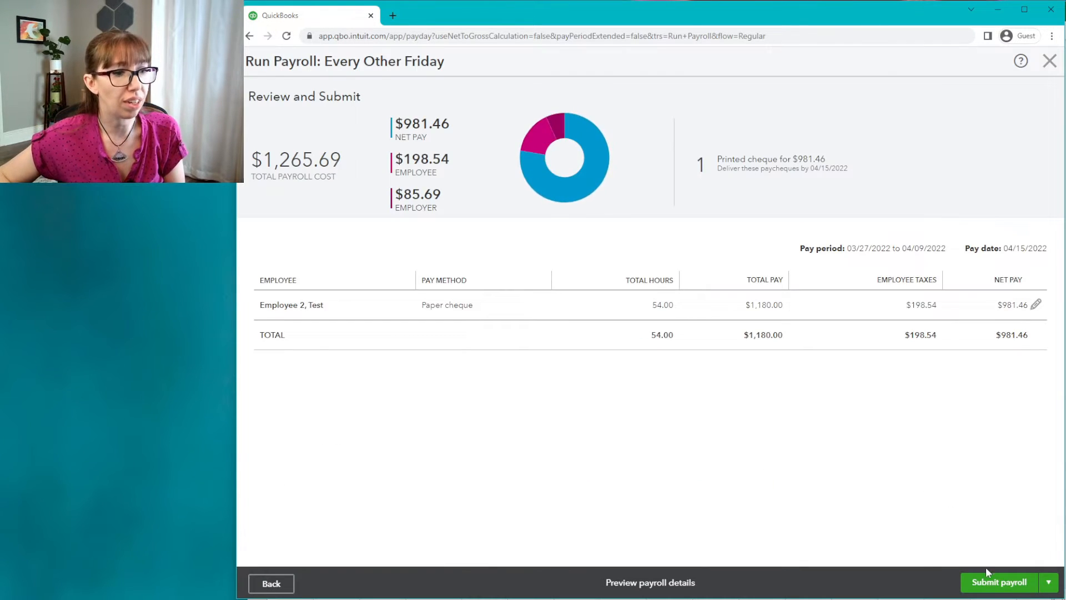
Submit the payroll with the 04/15/2022 pay date and finish the payroll run.
{"action": "left_click", "coordinate": [997, 583]}
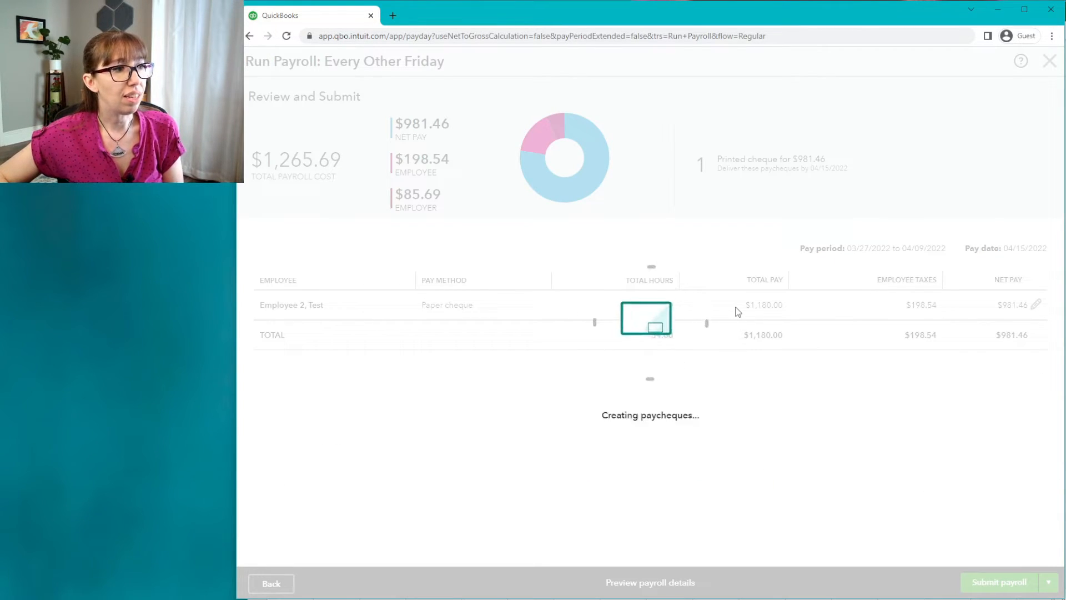
{"action": "left_click", "coordinate": [1011, 582]}
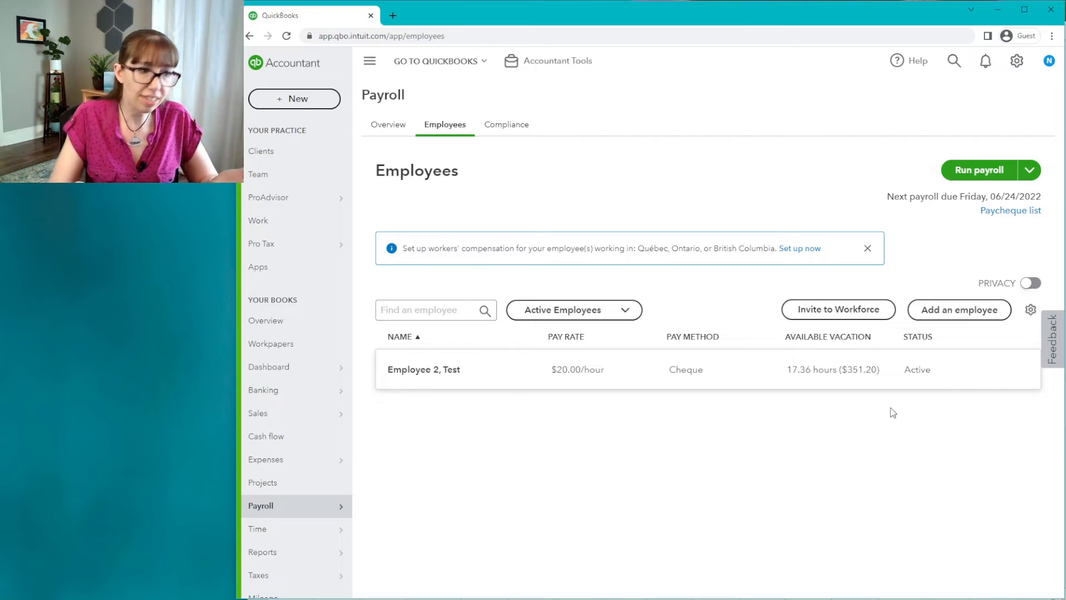
Switch to the Excel vacation balance spreadsheet and set the employee's available hours to 17.36 and available amount to 351.20.
{"action": "key", "text": "alt+Tab"}
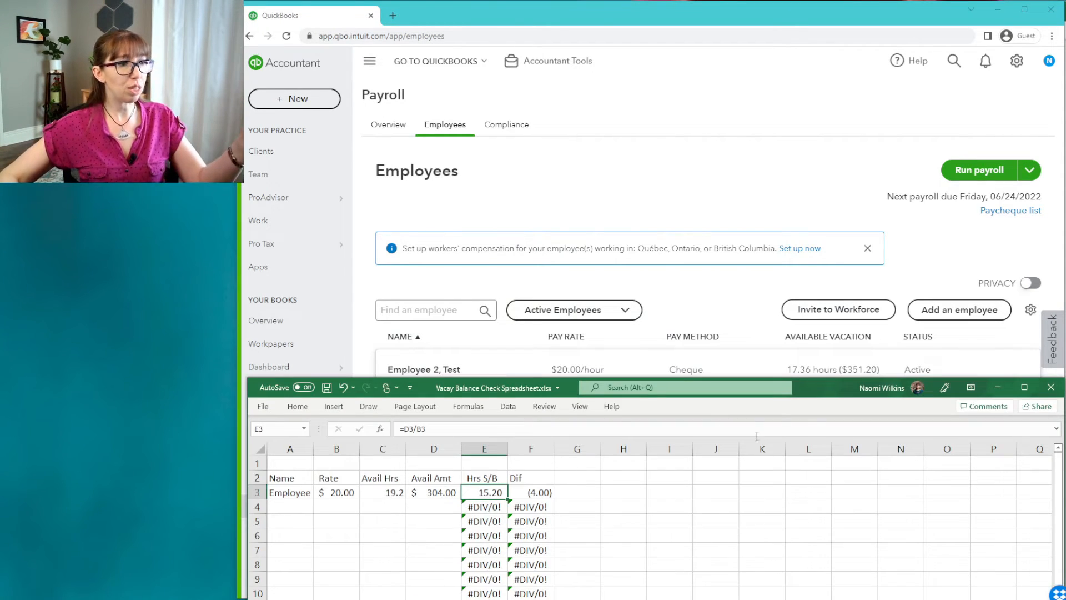
{"action": "left_click_drag", "start_coordinate": [812, 396], "coordinate": [789, 43]}
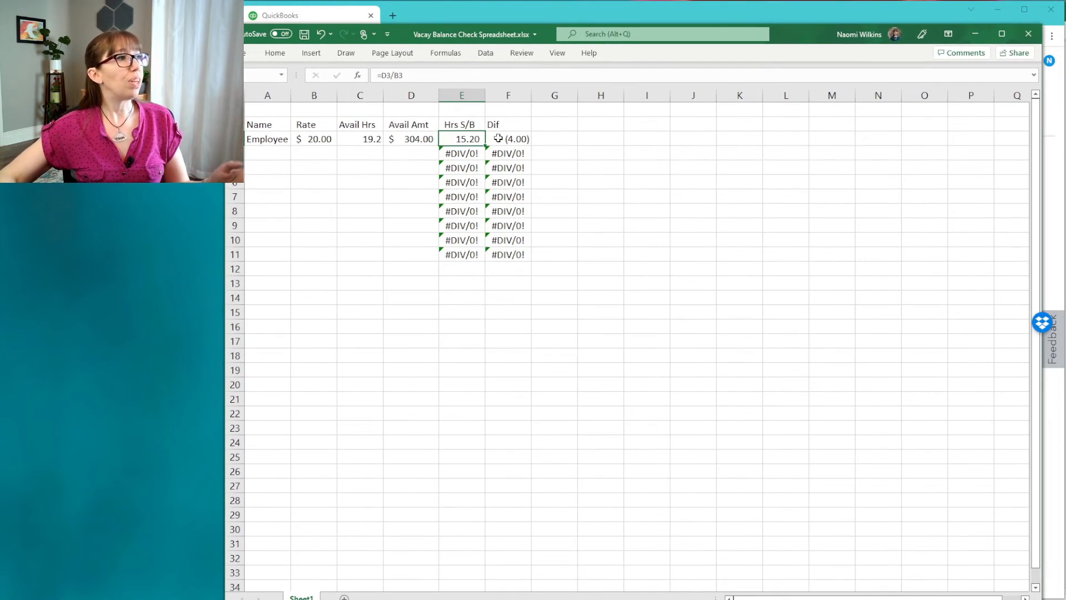
{"action": "left_click", "coordinate": [277, 136]}
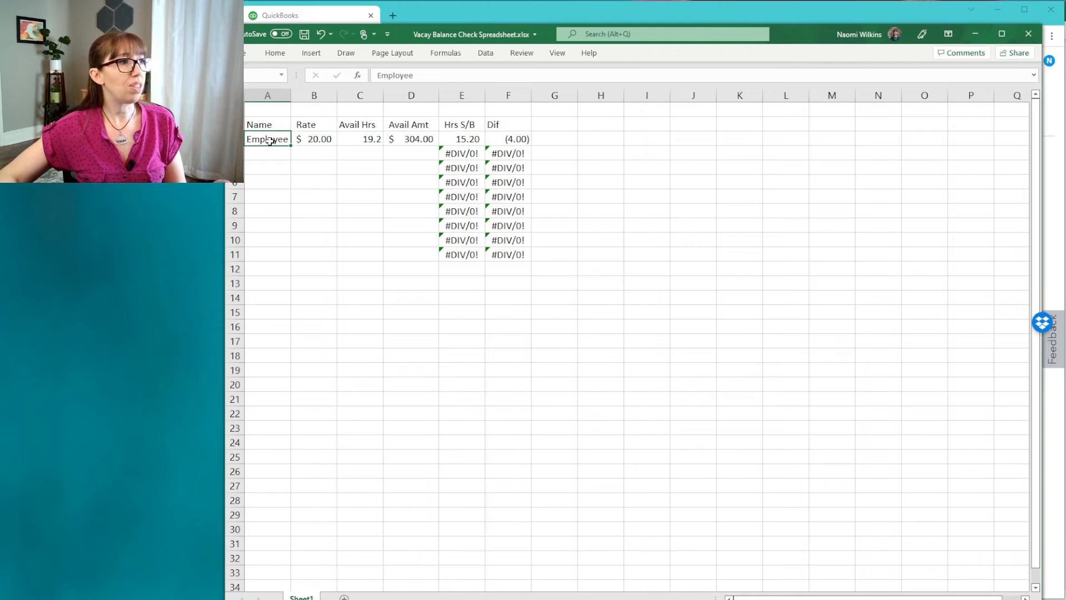
{"action": "left_click", "coordinate": [409, 165]}
{"action": "left_click", "coordinate": [357, 139]}
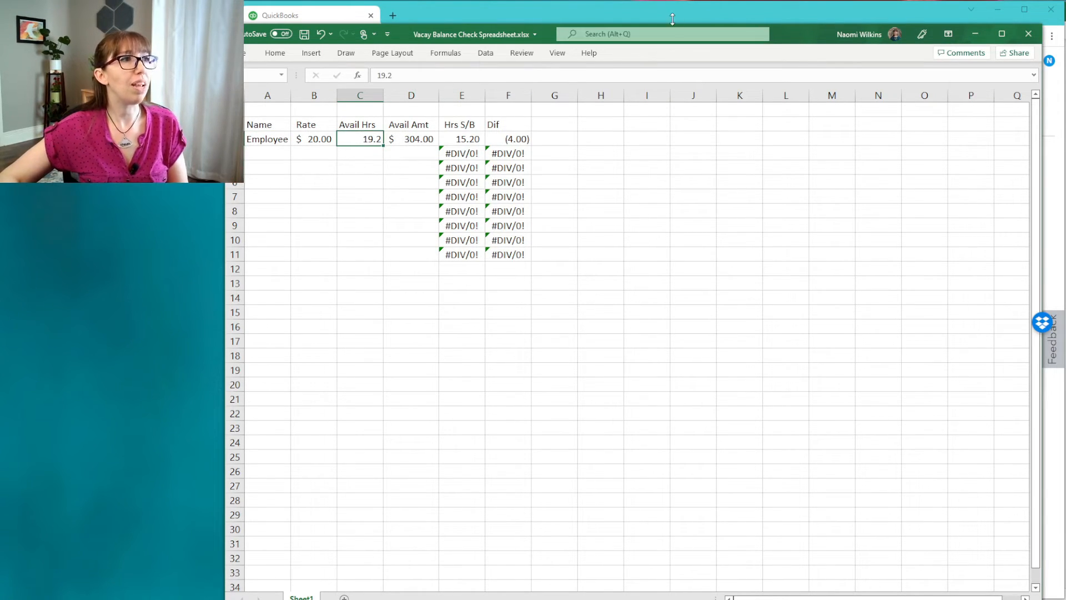
{"action": "left_click_drag", "start_coordinate": [820, 31], "coordinate": [834, 391]}
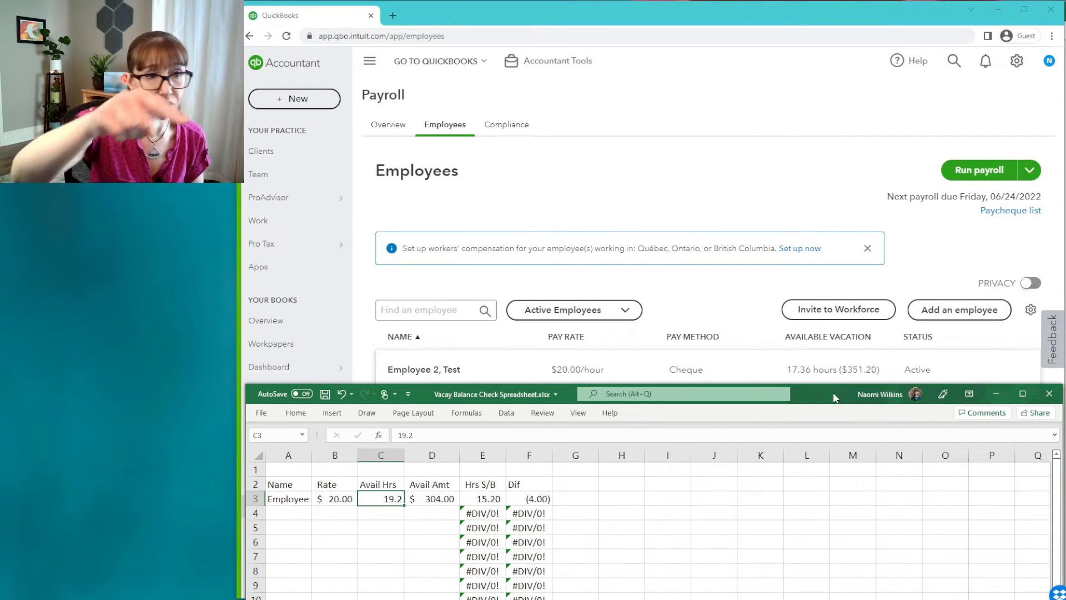
{"action": "type", "text": "17"}
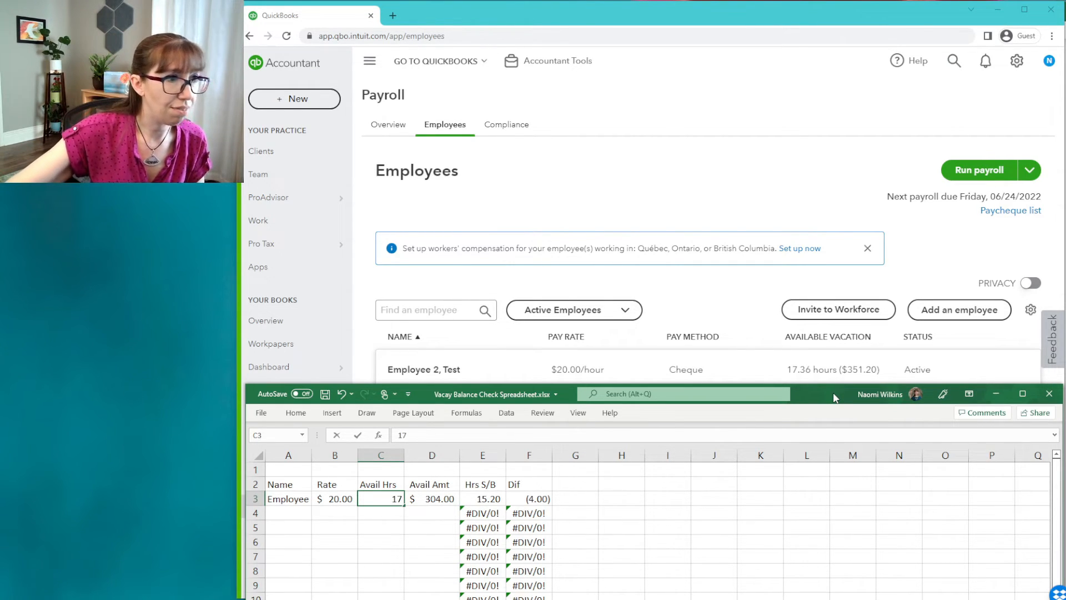
{"action": "type", "text": ".36"}
{"action": "key", "text": "Tab"}
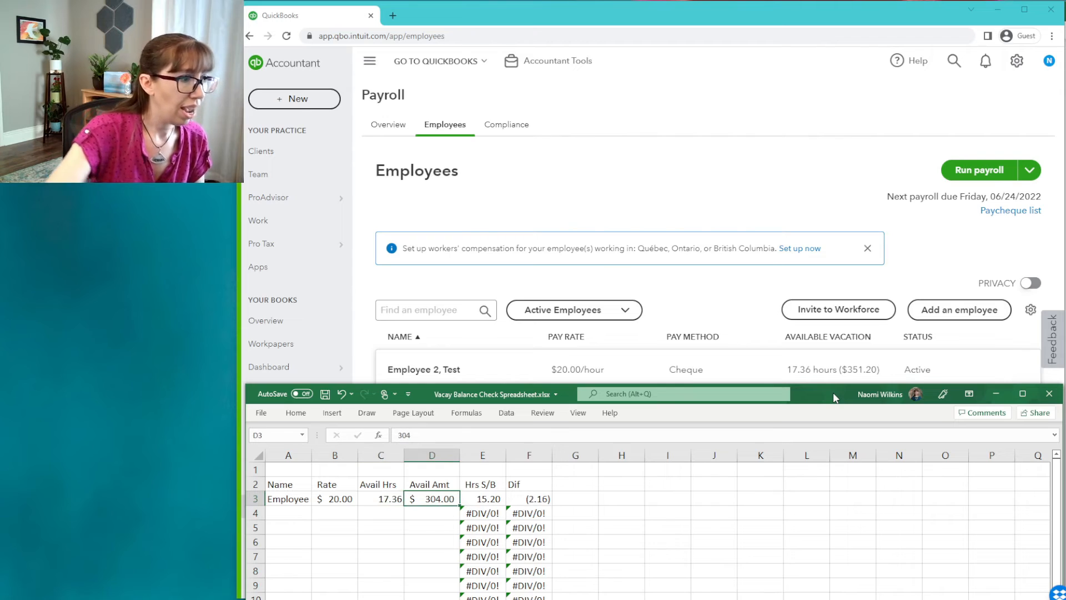
{"action": "type", "text": "351.20"}
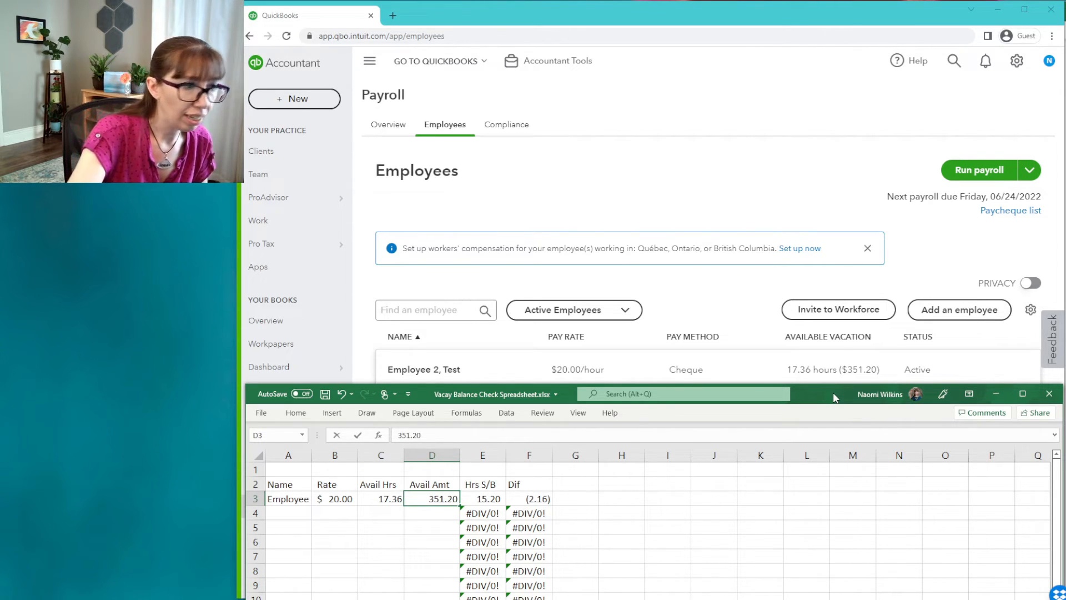
{"action": "key", "text": "Tab"}
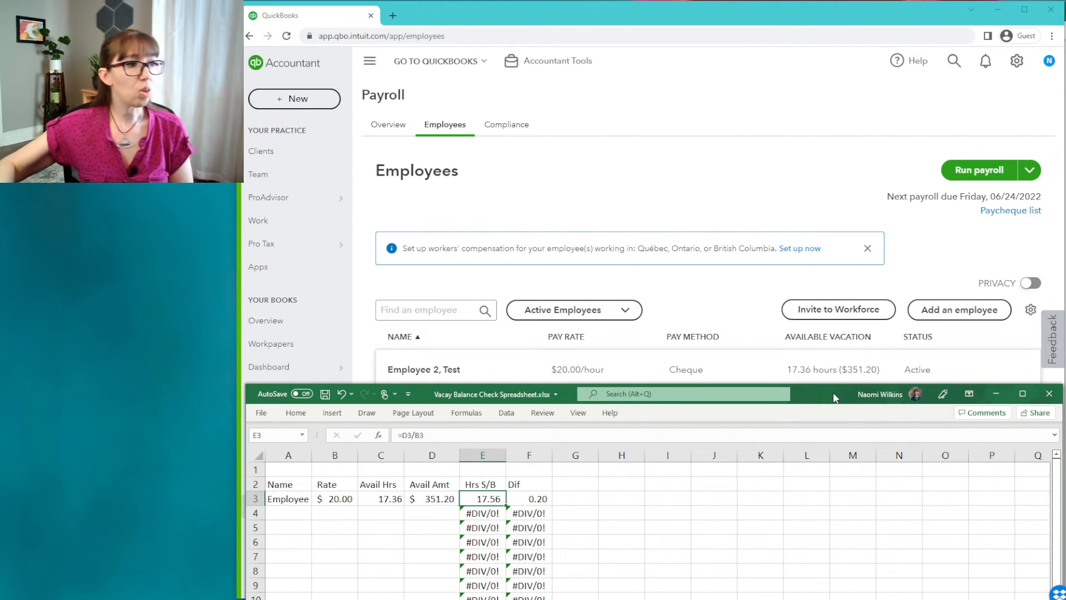
Review the employee's hours difference in the spreadsheet, and switch back to the Employees list in QuickBooks Online Payroll.
{"action": "key", "text": "Tab"}
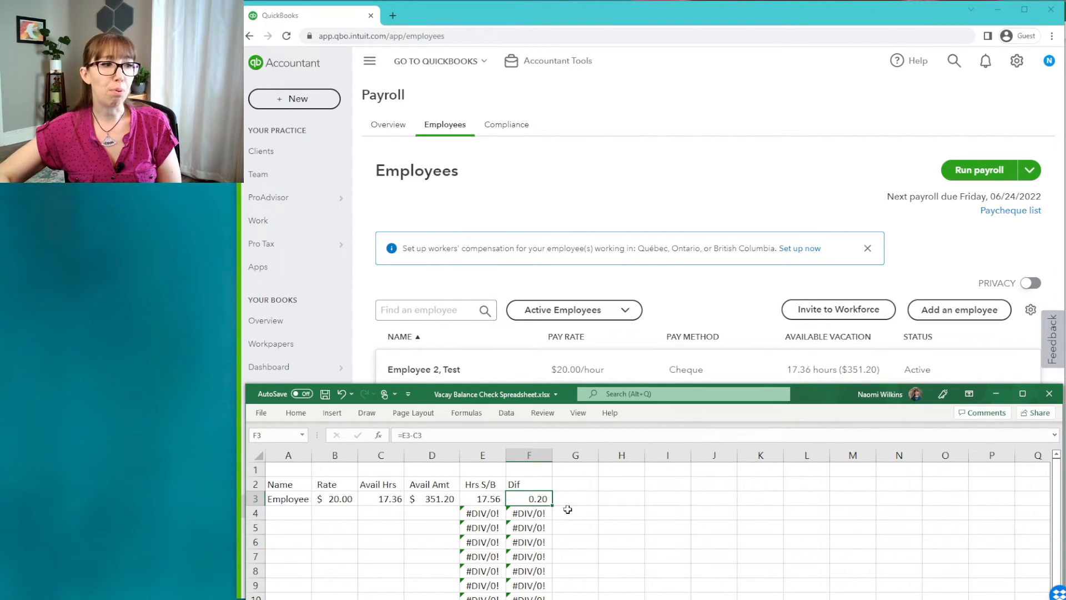
{"action": "left_click_drag", "start_coordinate": [291, 514], "coordinate": [432, 583]}
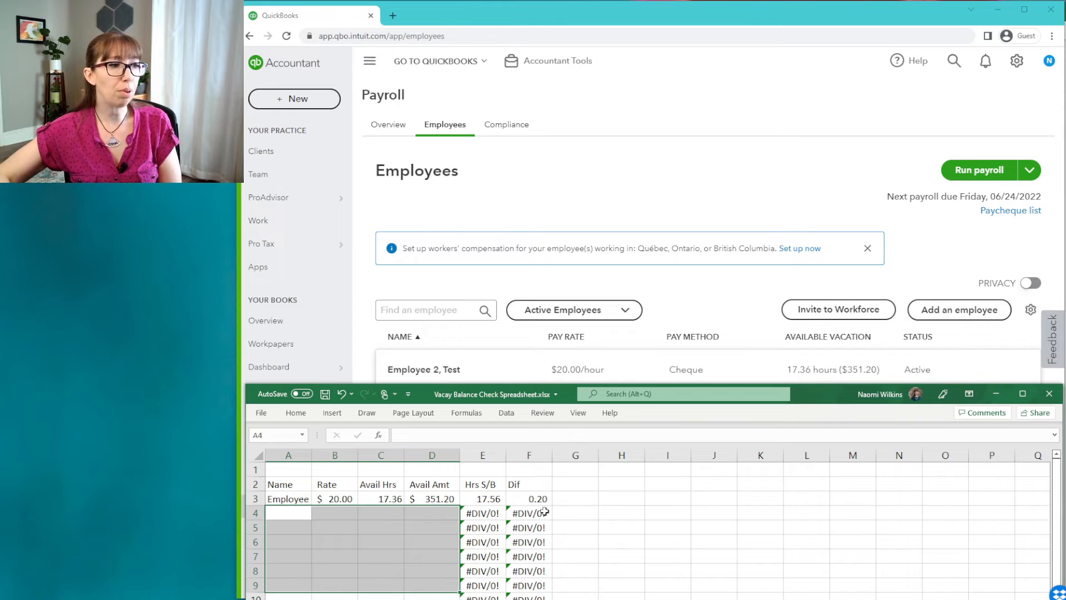
{"action": "left_click", "coordinate": [608, 533]}
{"action": "left_click", "coordinate": [527, 496]}
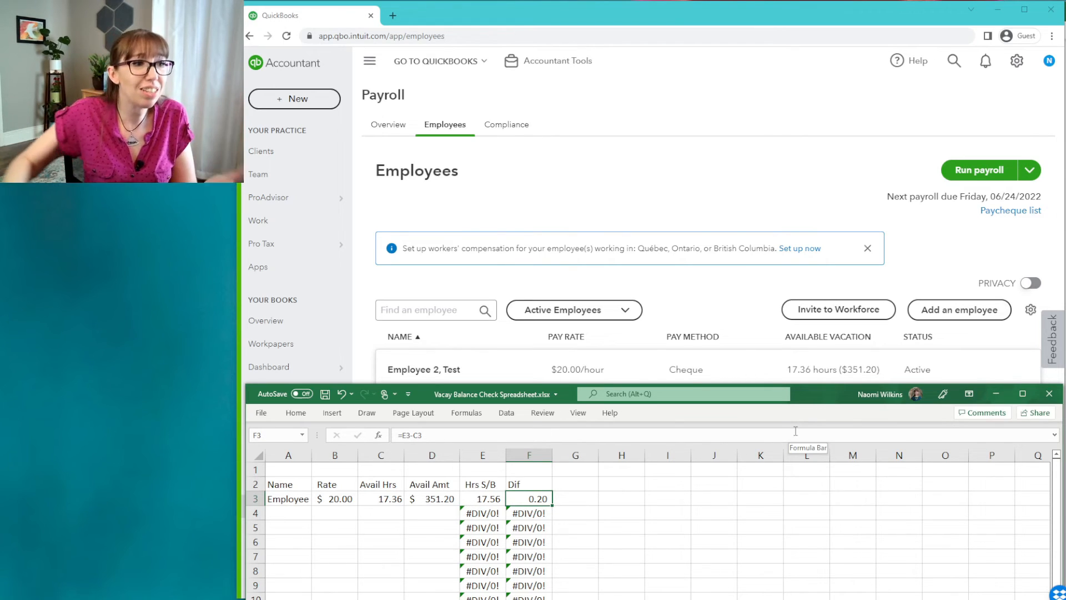
{"action": "left_click", "coordinate": [793, 372]}
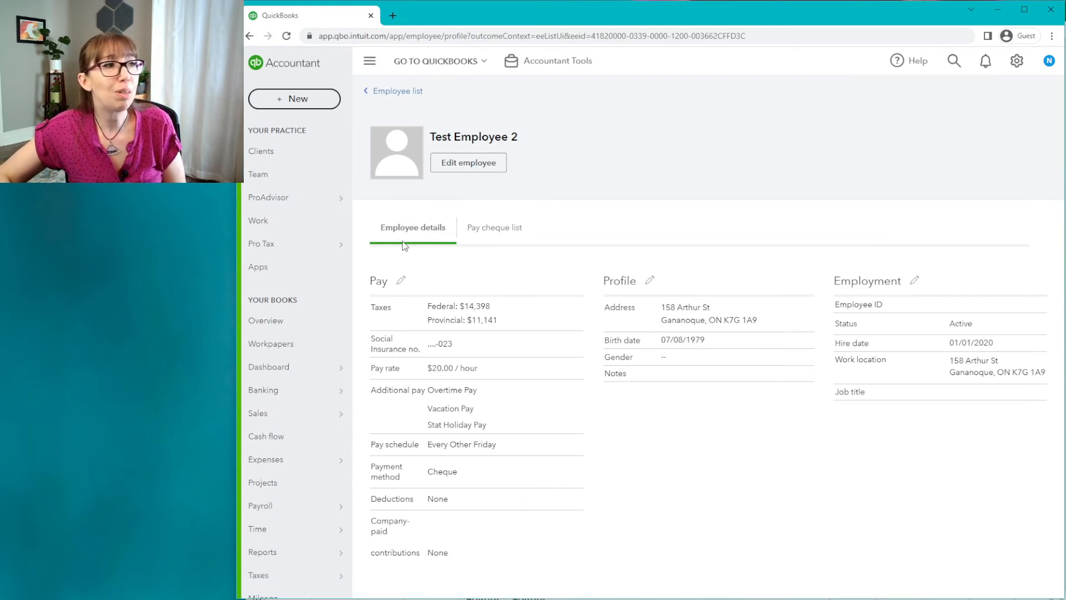
{"action": "left_click", "coordinate": [249, 36]}
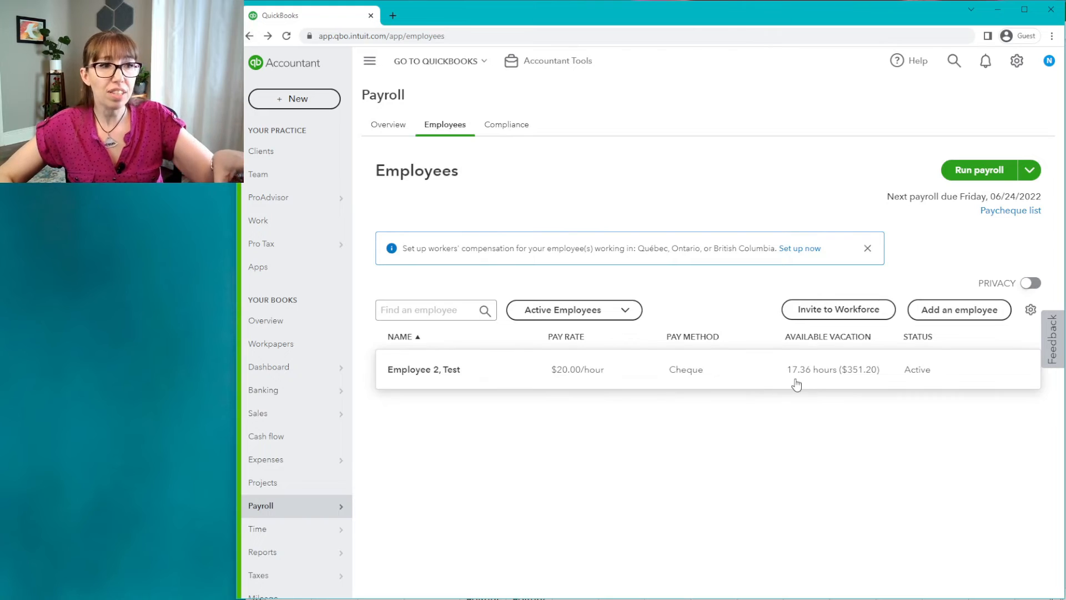